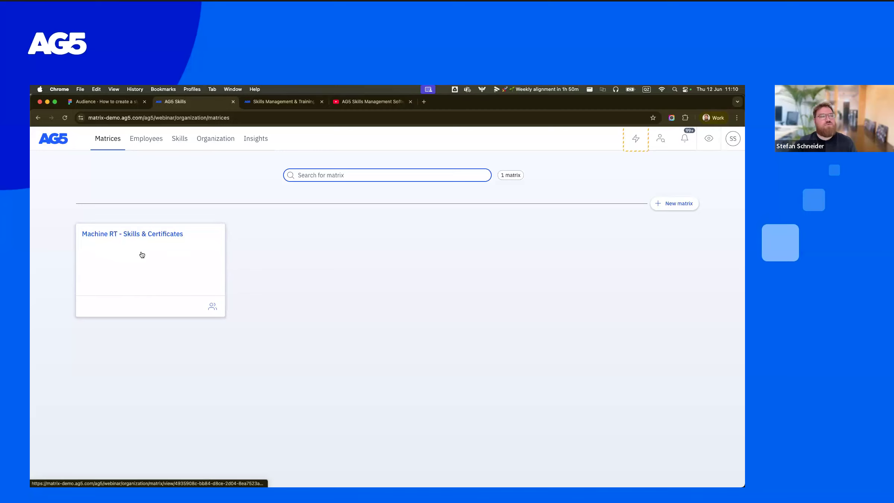
- Browse the employee list, open the first employee's profile and expand the position to view its machine, team and role
click(146, 144)
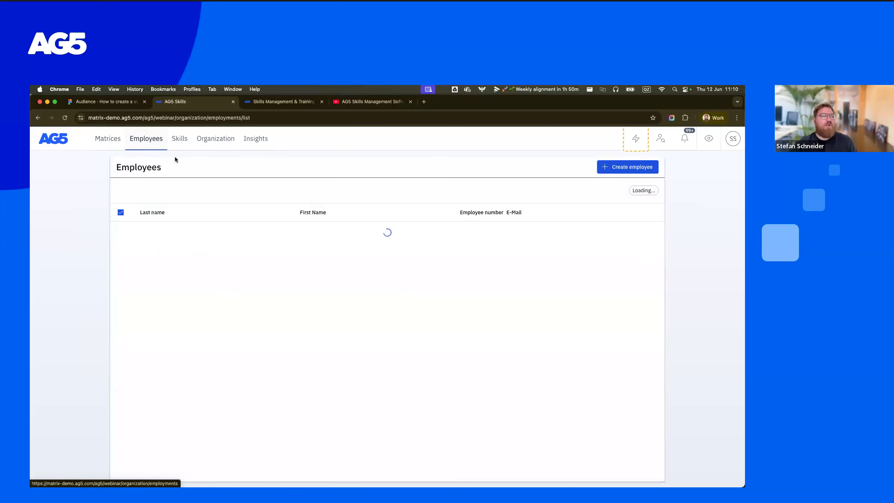
scroll(253, 260, down, 3)
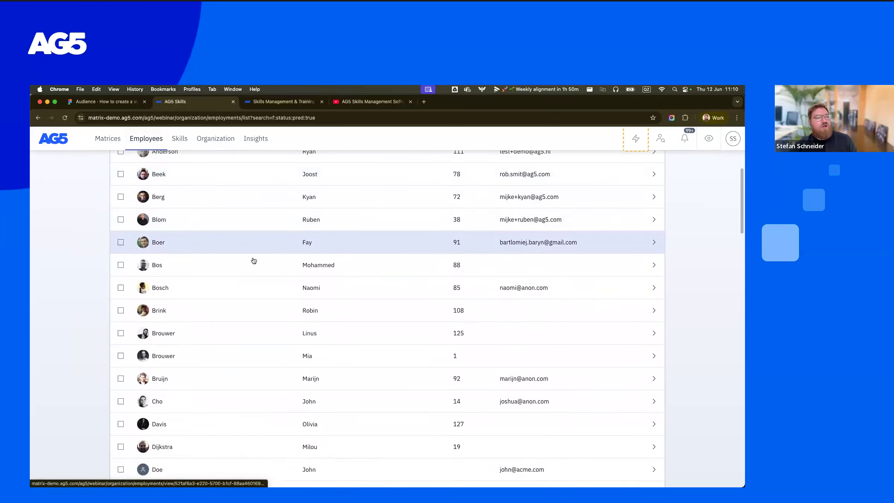
scroll(254, 261, down, 4)
scroll(252, 260, up, 5)
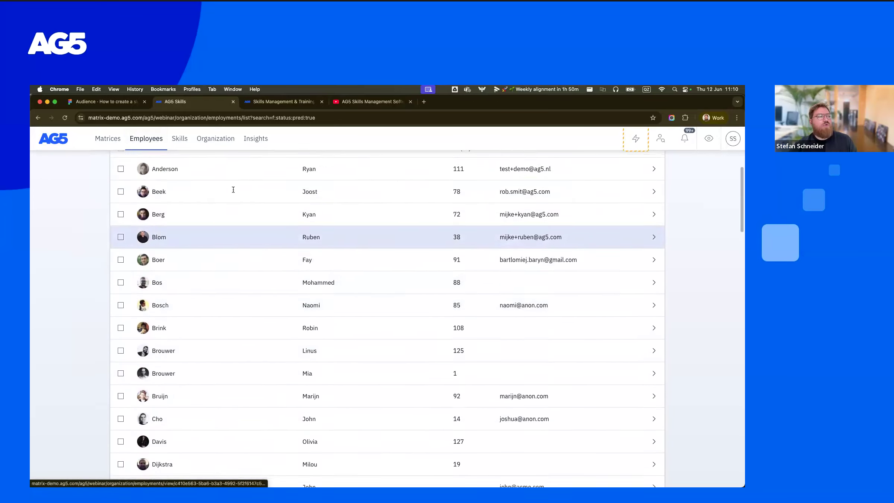
scroll(234, 190, up, 2)
click(235, 236)
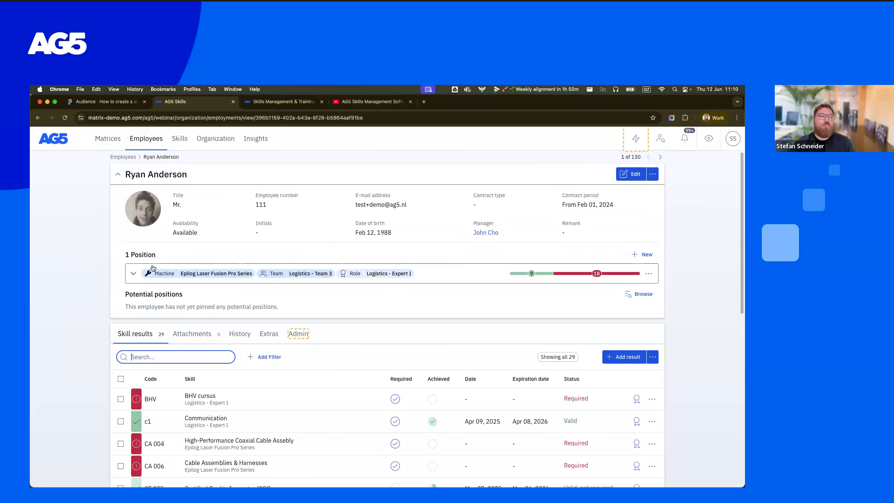
click(138, 276)
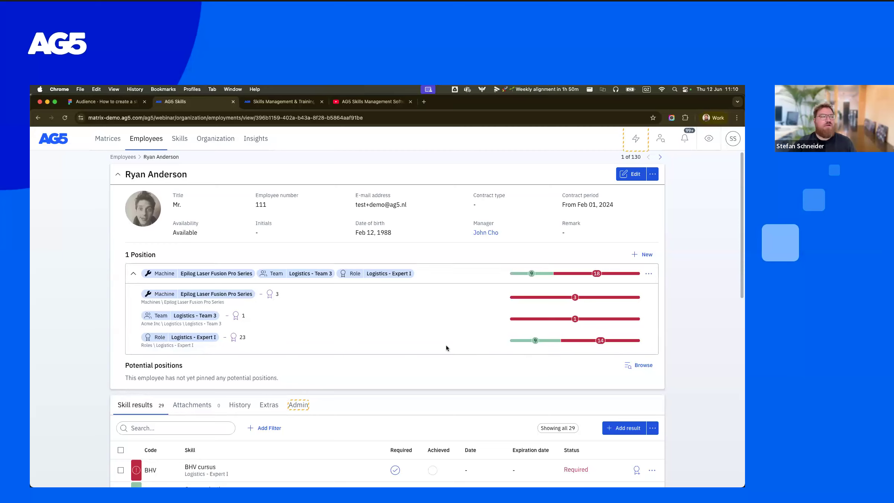
- View the skill library as a list and look through the active skills
click(180, 143)
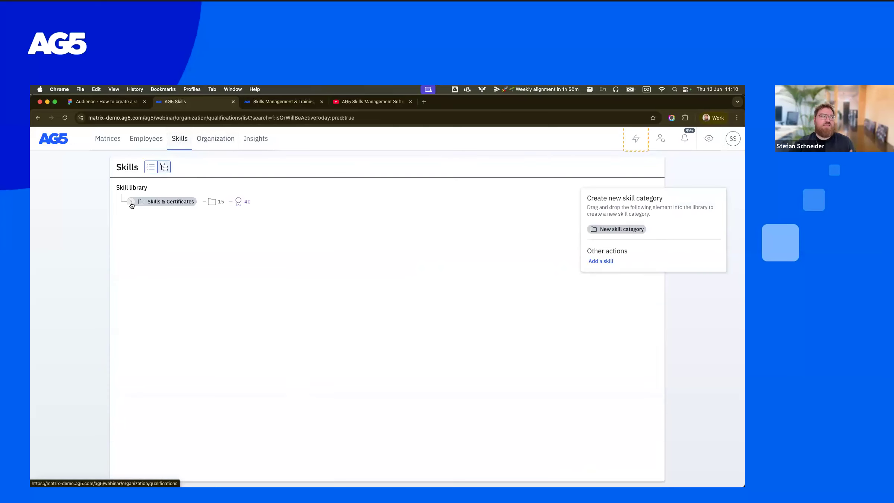
click(131, 202)
click(150, 168)
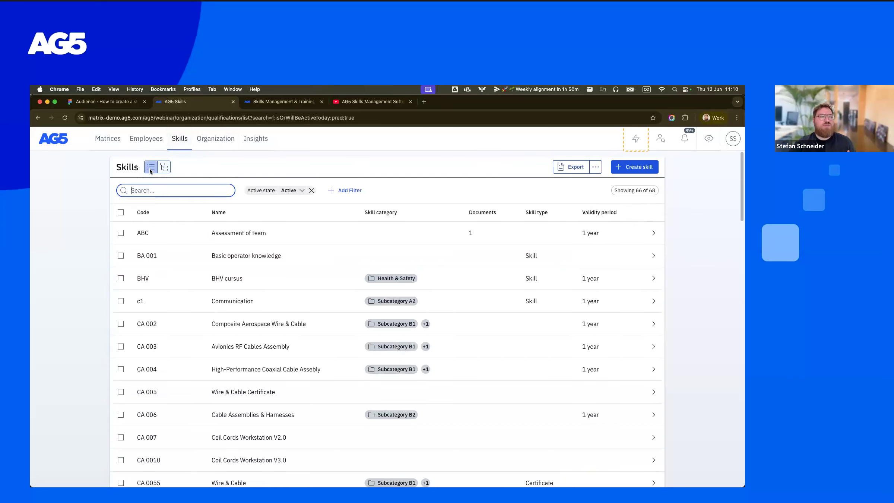
scroll(229, 301, down, 5)
scroll(228, 302, up, 5)
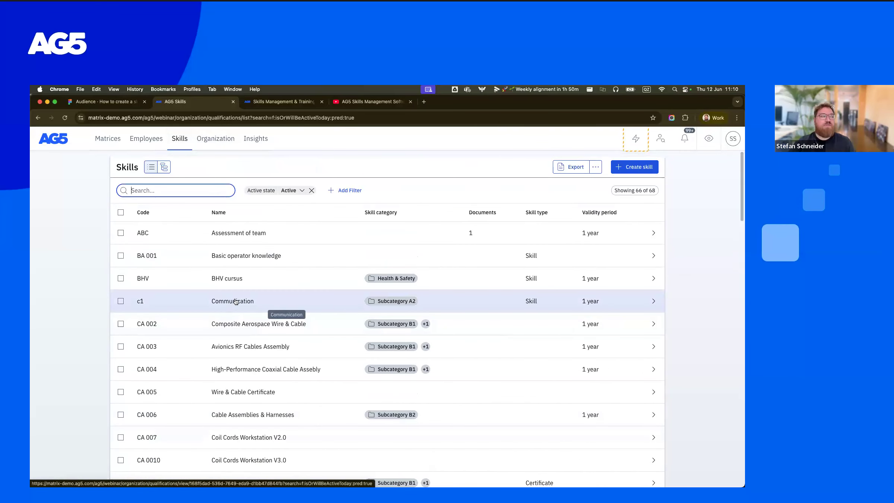
- Show the skill library as a category tree and inspect the Certificates category under Skills & Certificates
click(164, 168)
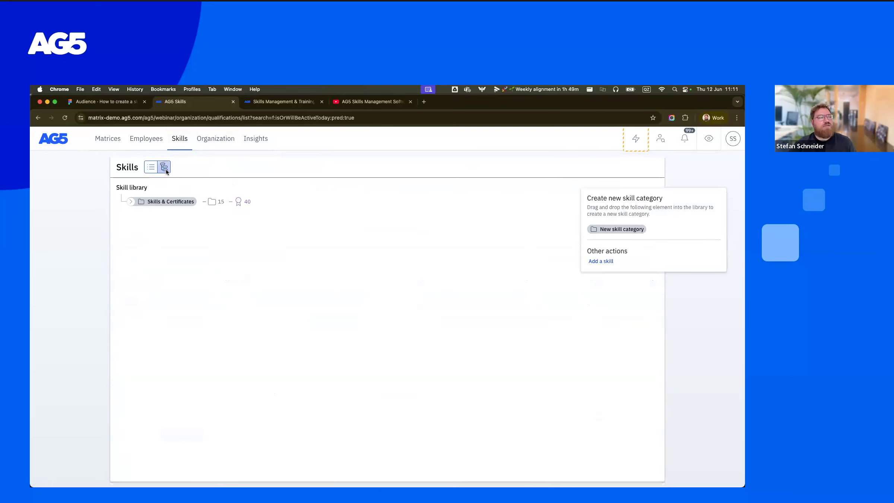
click(131, 202)
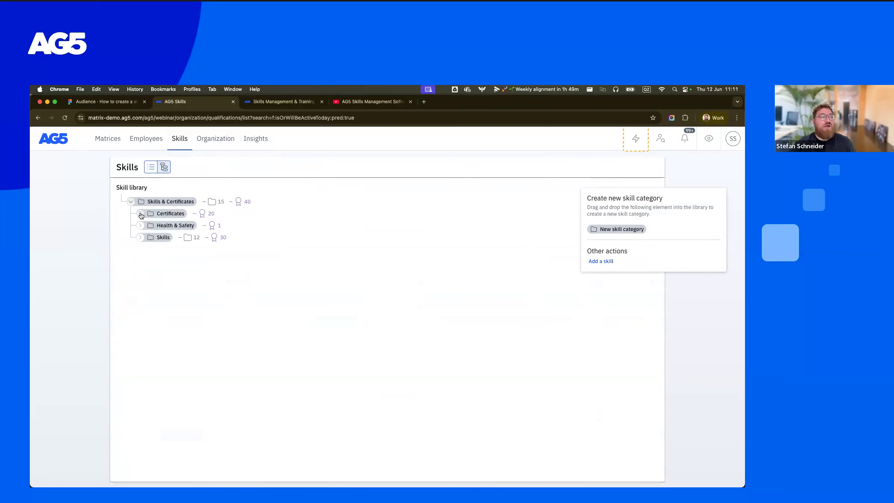
click(141, 214)
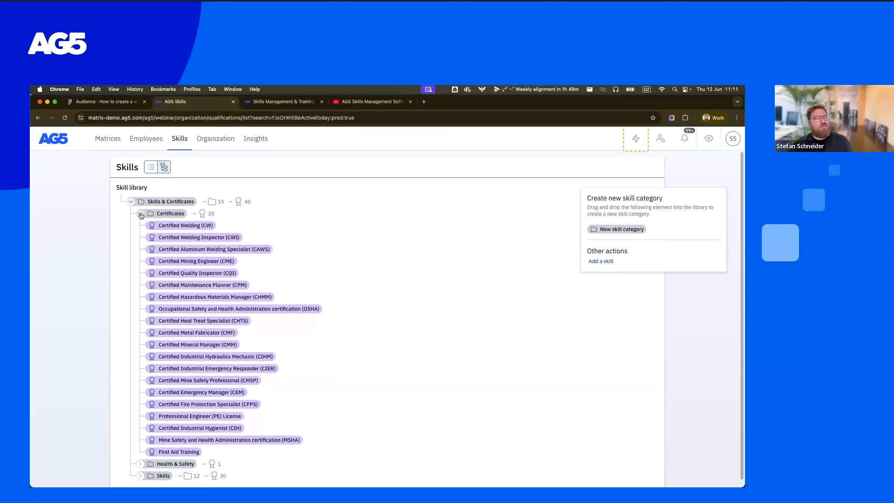
click(140, 214)
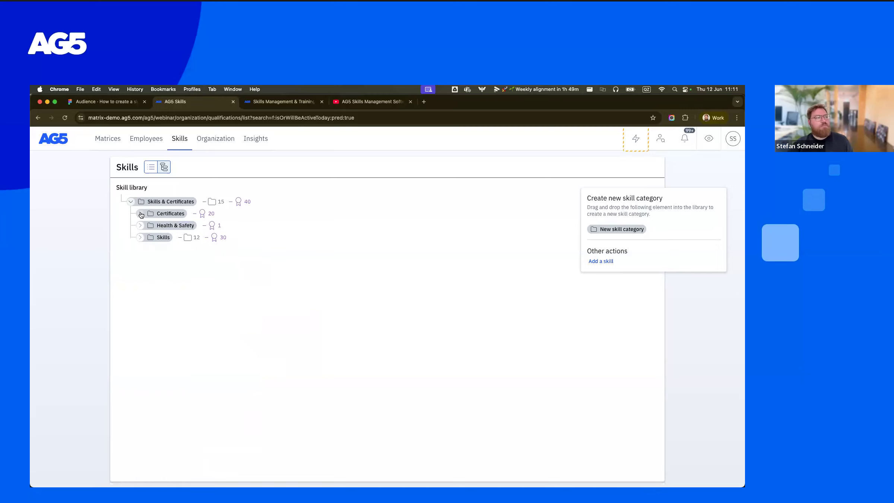
- View the Organization and employees structure, inspecting the people and skill requirements of Logistics - Team 1 under Acme Inc
click(219, 141)
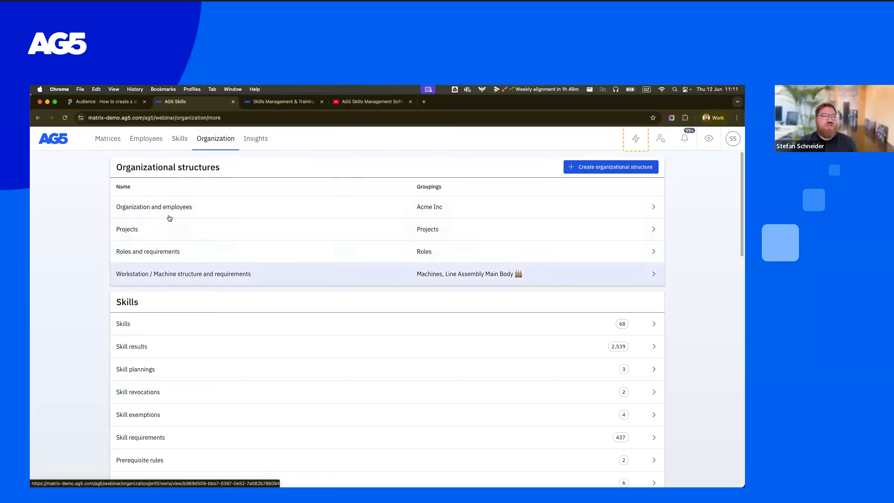
click(154, 211)
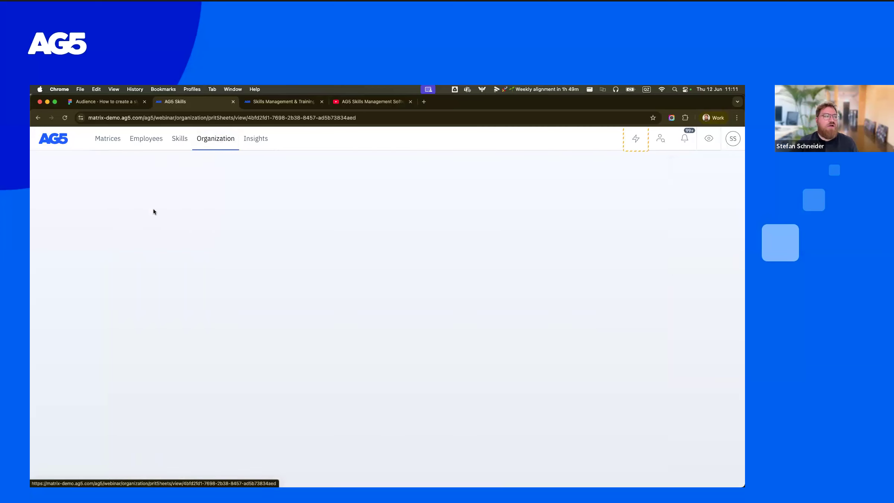
click(124, 201)
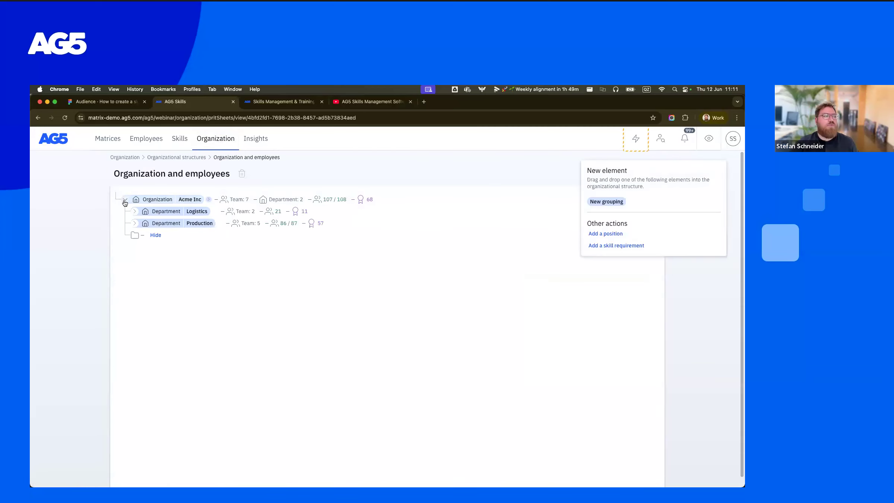
click(134, 211)
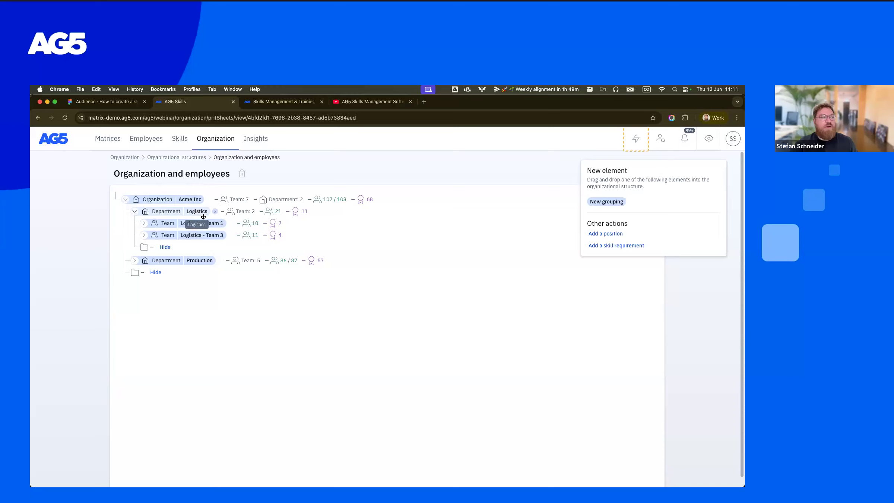
click(143, 224)
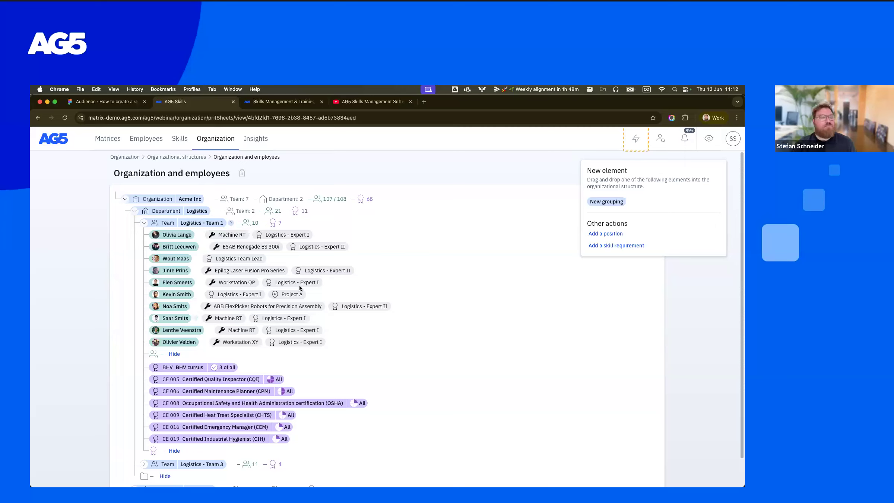
click(143, 224)
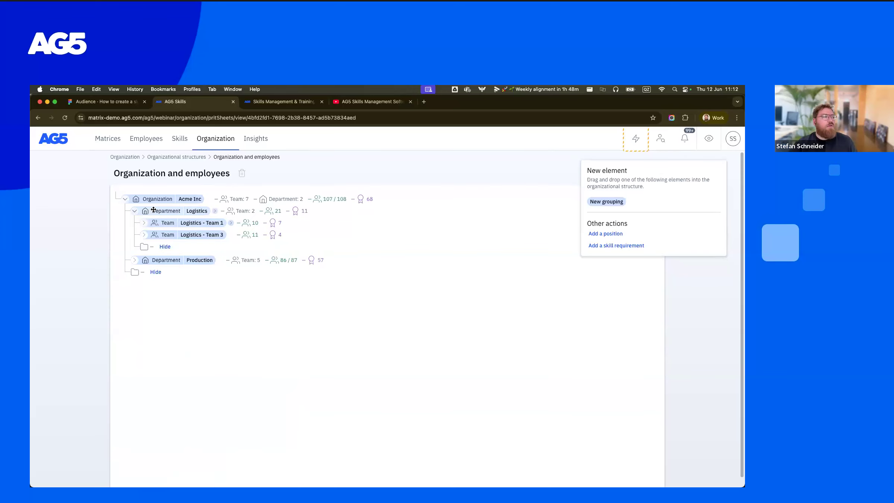
click(135, 211)
- Open the Workstation / Machine structure and requirements, and expand Machine RT under Machines to view its employees and required skills
click(190, 158)
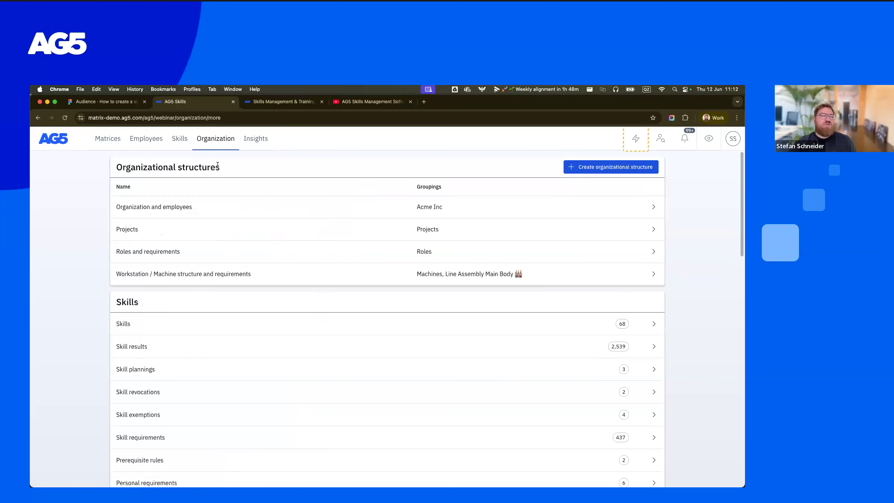
click(202, 279)
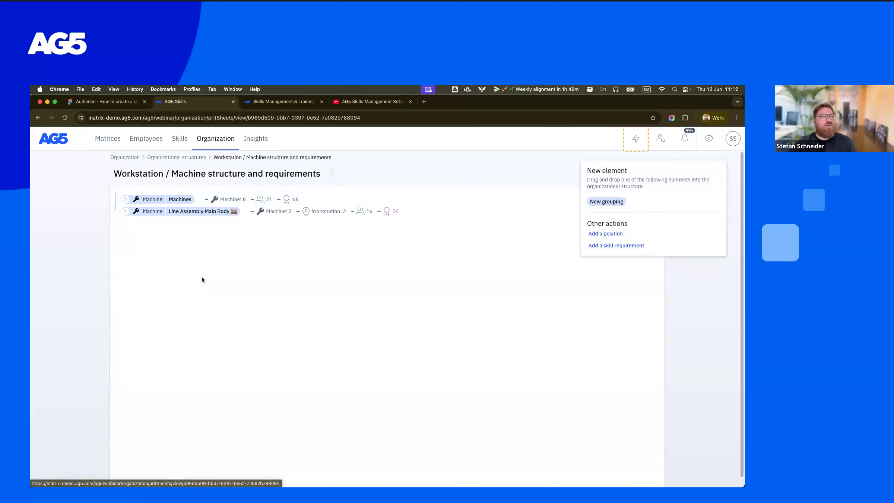
click(126, 199)
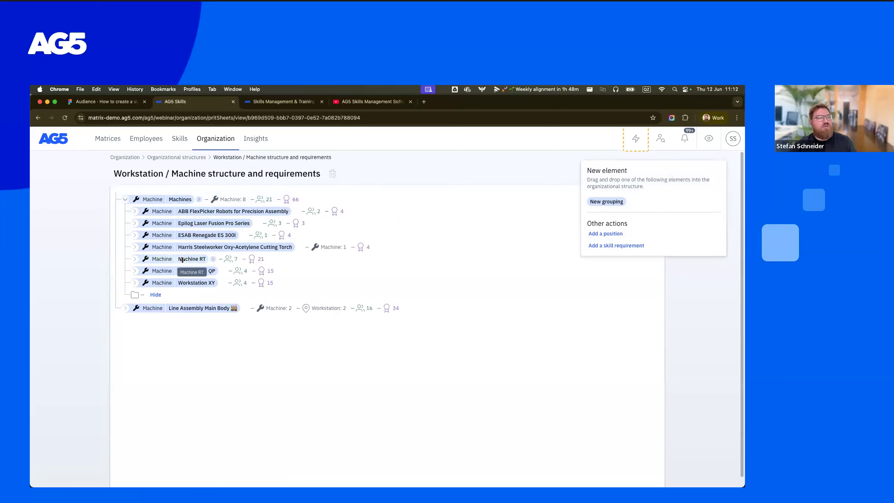
click(134, 261)
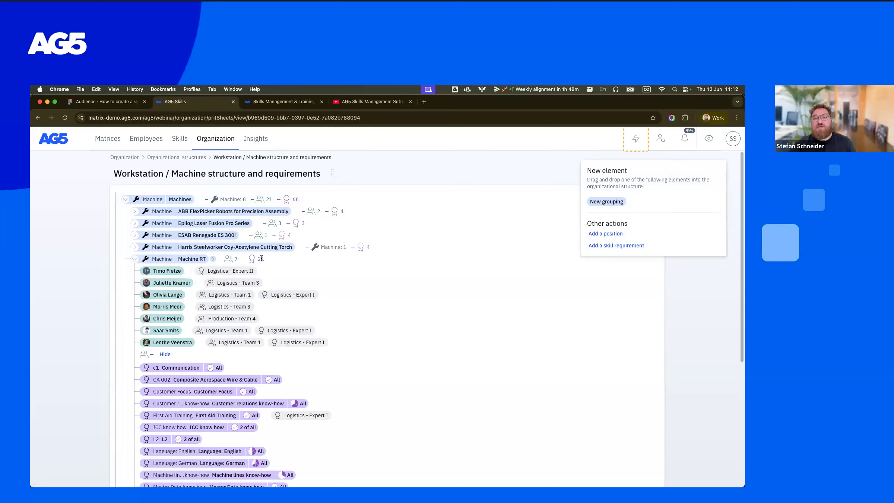
- Open the Machine RT - Skills & Certificates matrix and view the details of the first employee's Machine lines know-how result
click(115, 145)
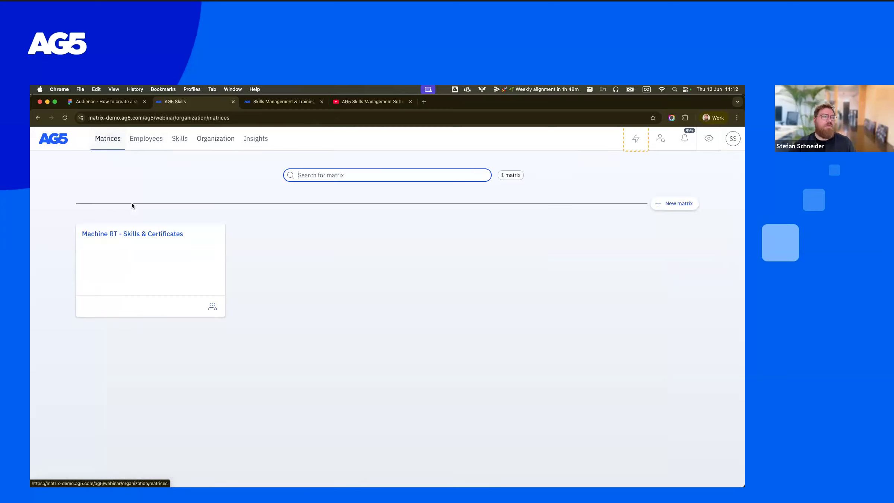
click(161, 235)
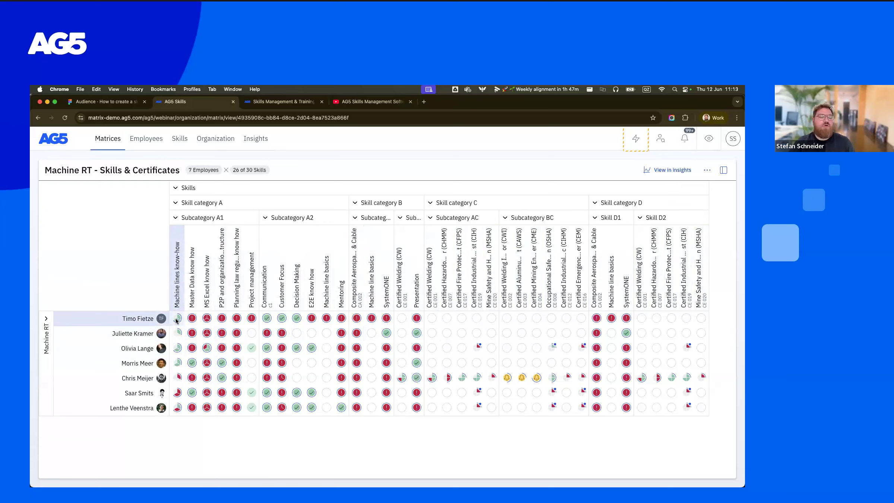
click(177, 319)
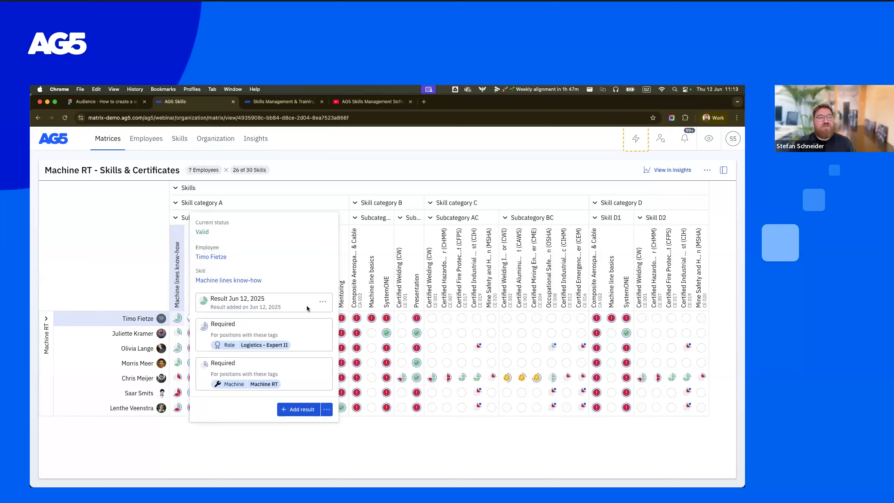
click(323, 301)
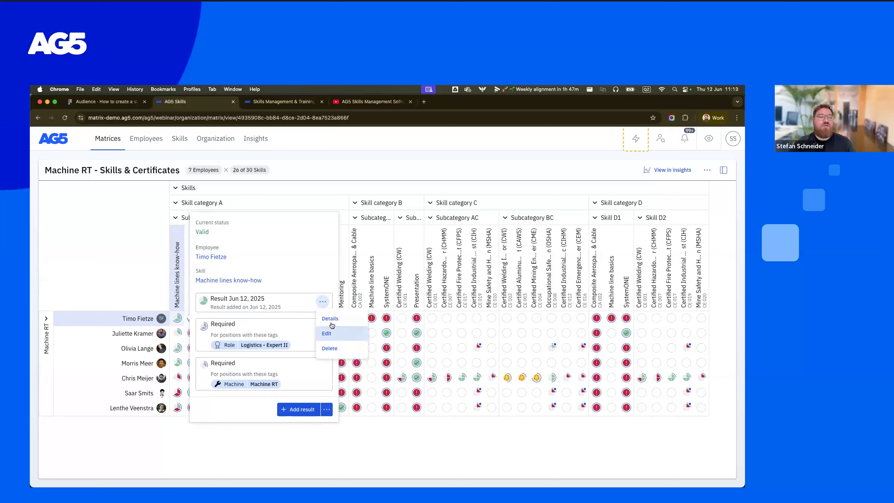
click(331, 319)
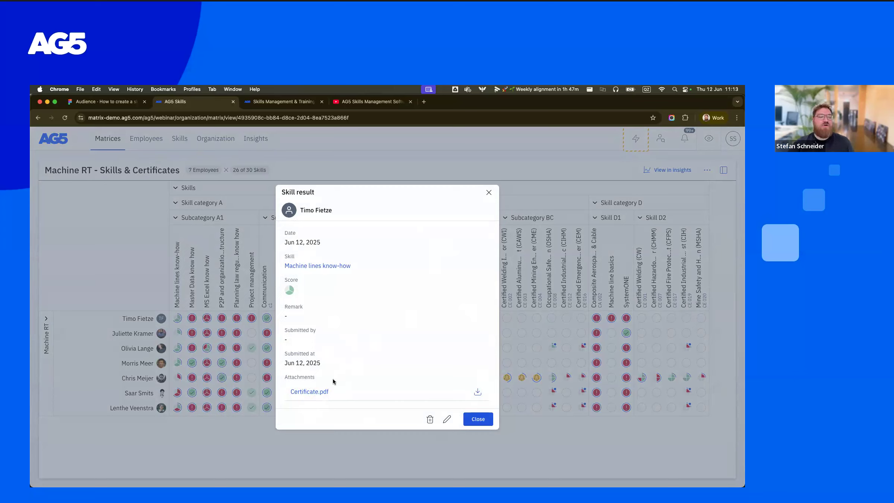
click(489, 192)
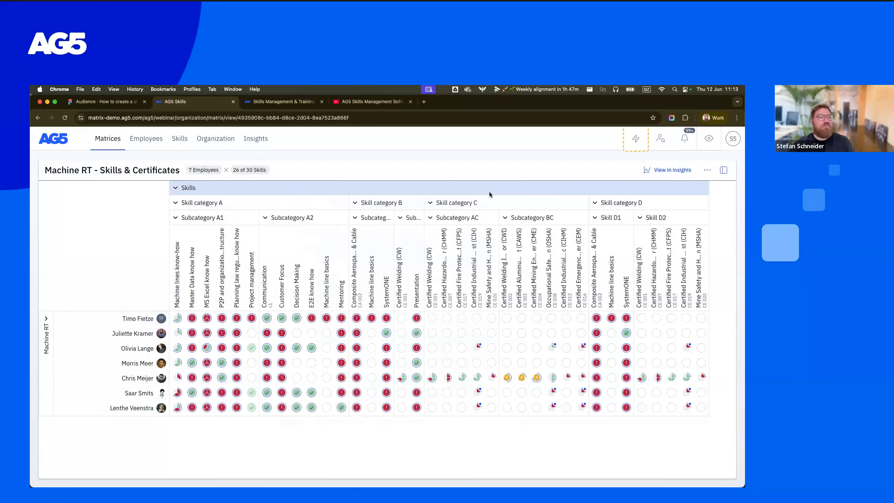
- Add an Achieved result for the first employee's Master Data know how skill, attach Certificate.pdf and save it
click(191, 319)
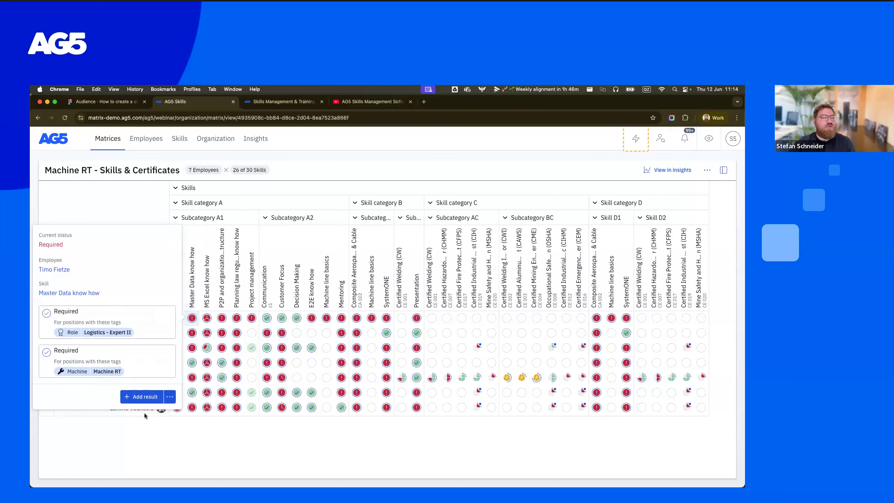
click(144, 397)
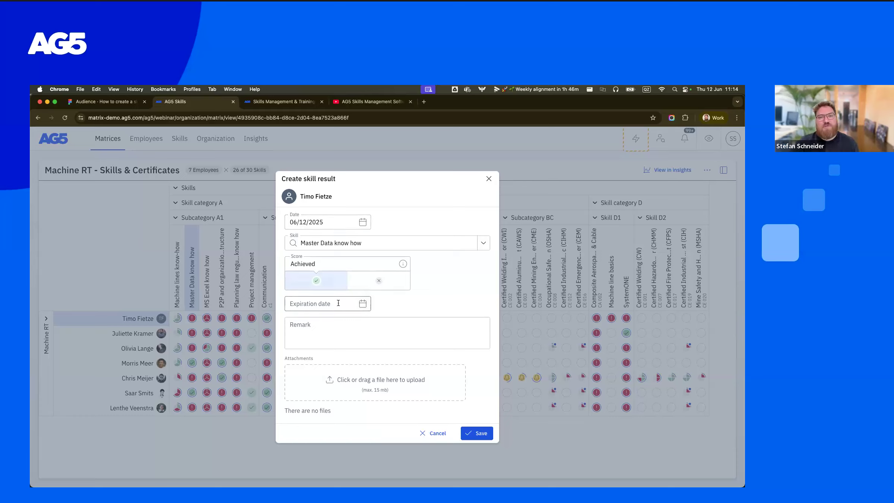
click(335, 329)
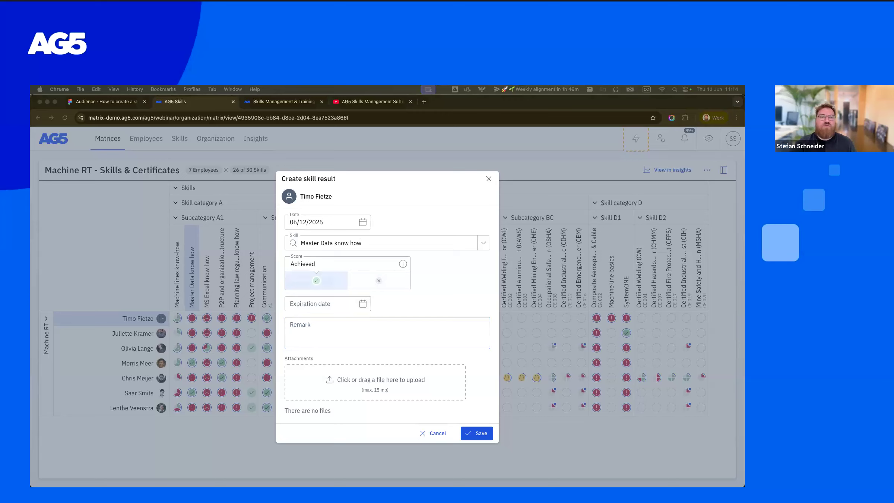
drag(583, 364, 383, 398)
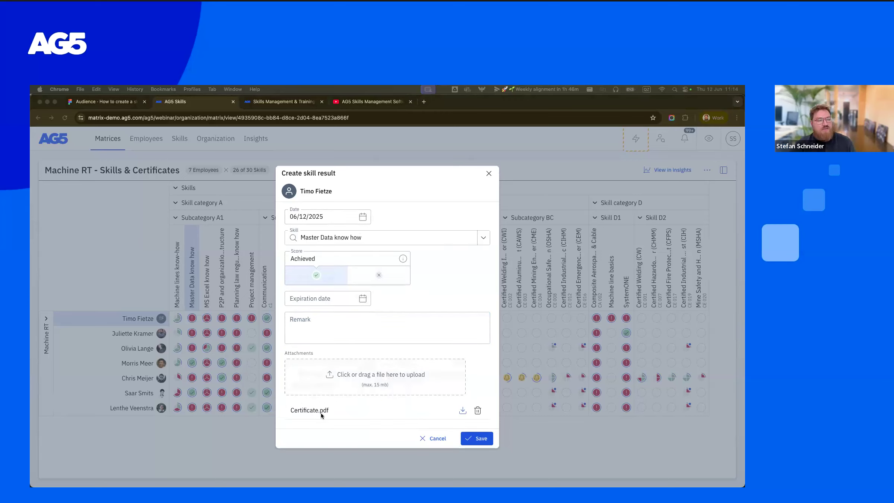
click(477, 439)
click(478, 440)
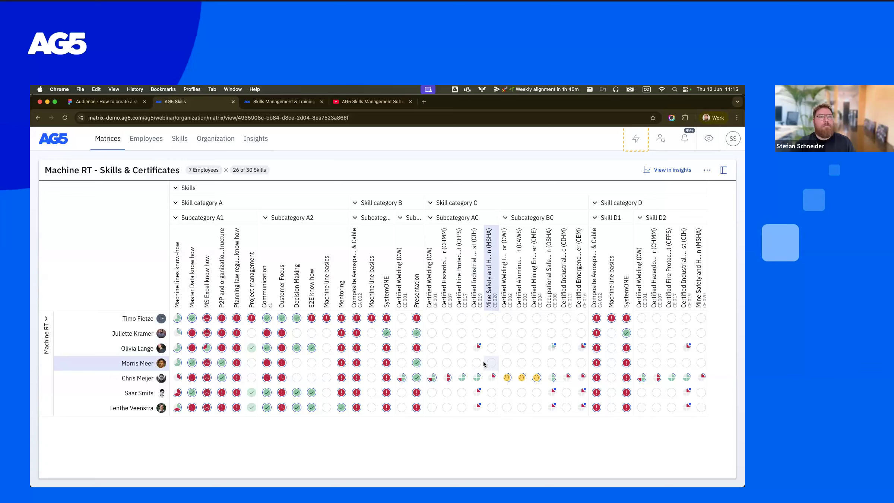
- Show the matrix details and review the gap legend for the 4 level scale and other scoring scales
click(724, 171)
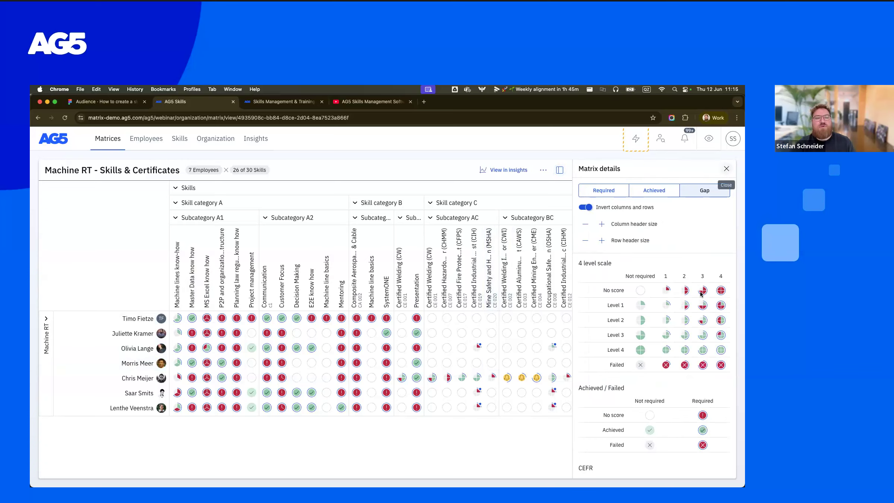
scroll(701, 293, down, 5)
scroll(693, 293, up, 4)
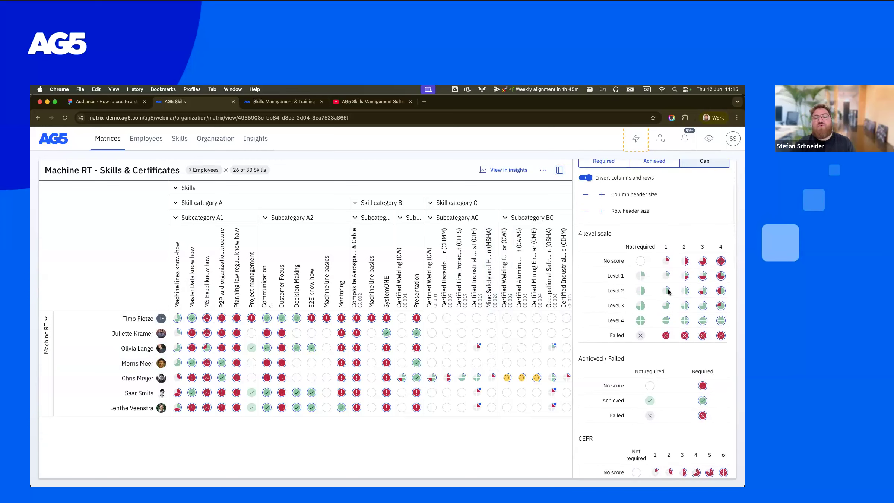
- Examine the remaining gap legends, including Achieved / Failed and CEFR, down to the Status icons such as Expired and Planned
scroll(669, 291, down, 1)
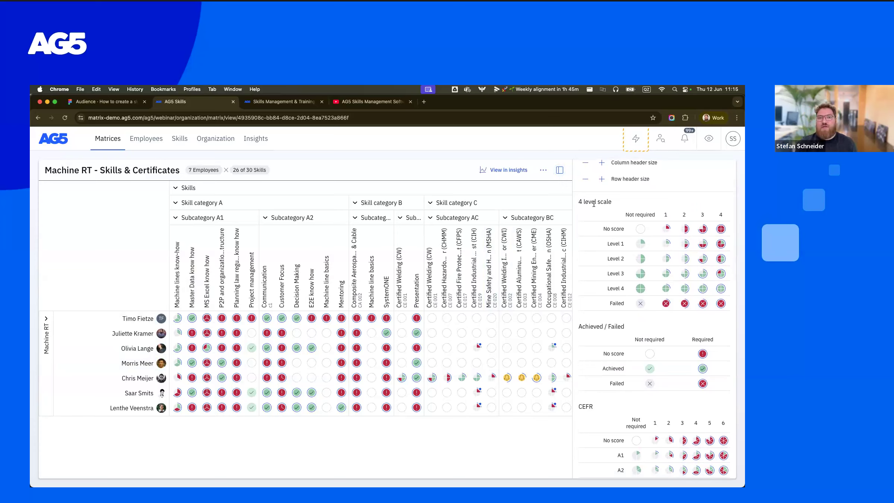
scroll(661, 269, down, 6)
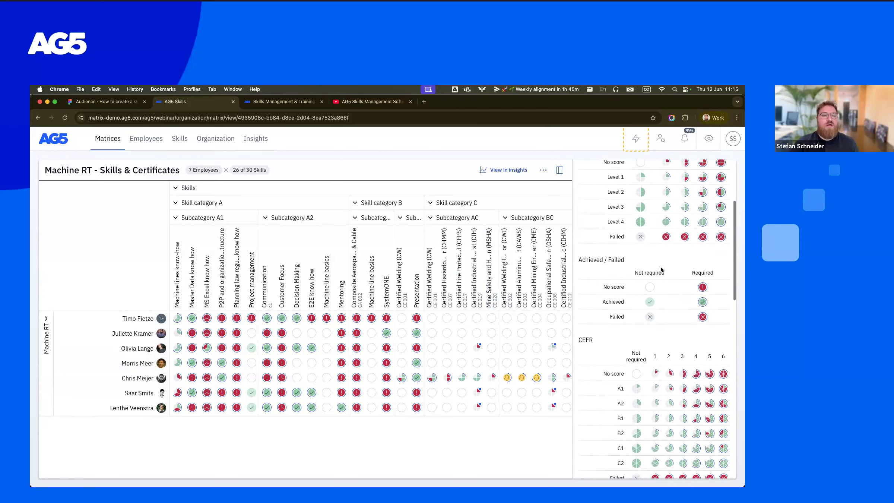
scroll(660, 269, down, 12)
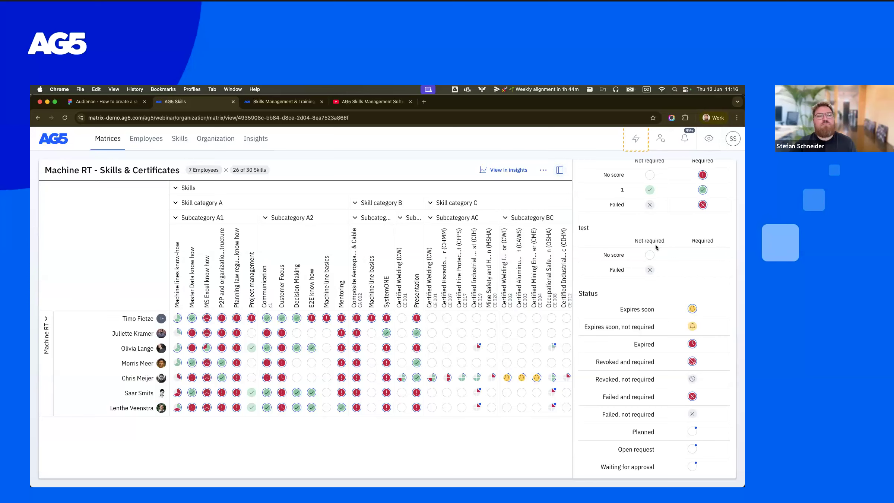
- Turn off the inversion of the matrix's columns and rows to compare the layout, and turn it back on
scroll(655, 244, up, 10)
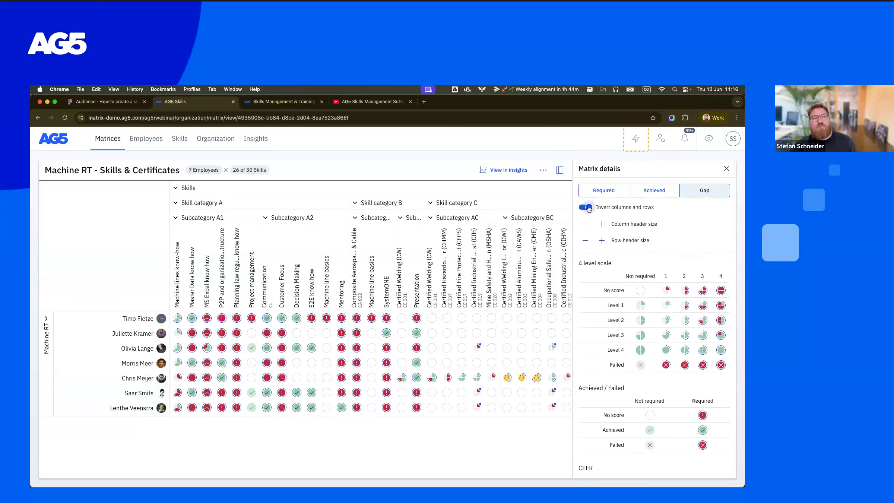
click(586, 207)
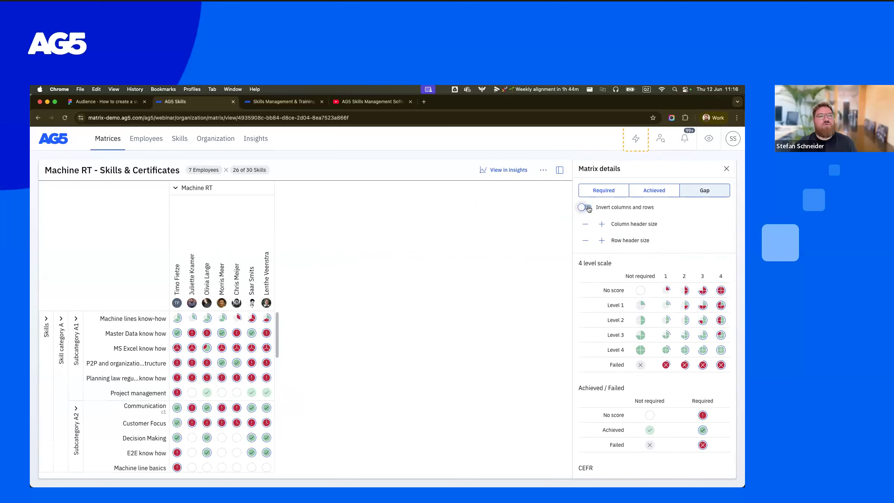
click(588, 208)
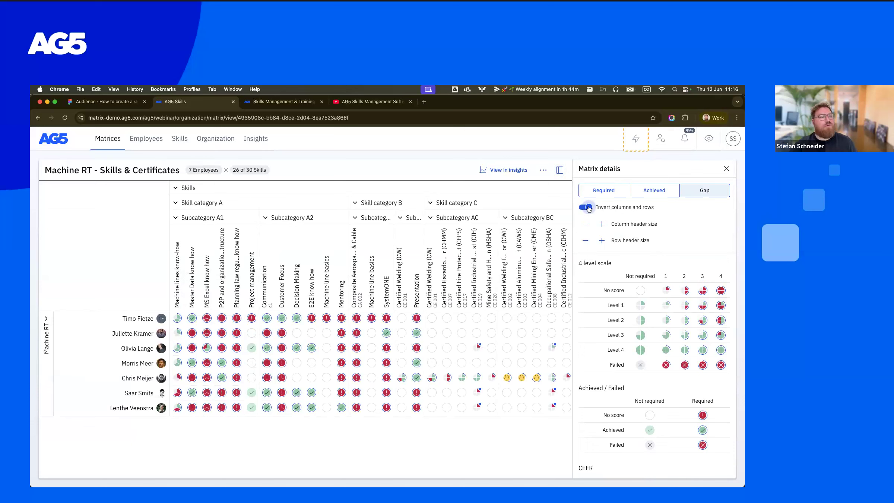
- Enlarge the column headers two sizes and reduce them one, try row headers one size bigger and restore them
click(602, 224)
click(602, 225)
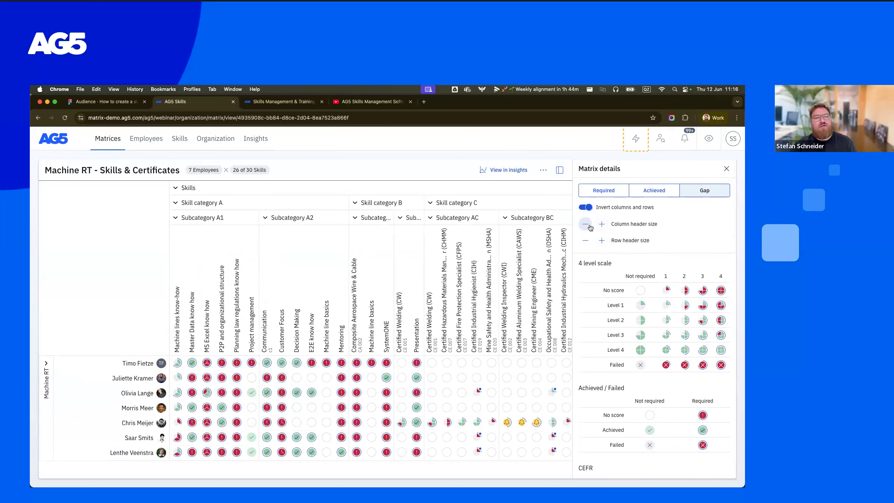
click(586, 224)
click(601, 241)
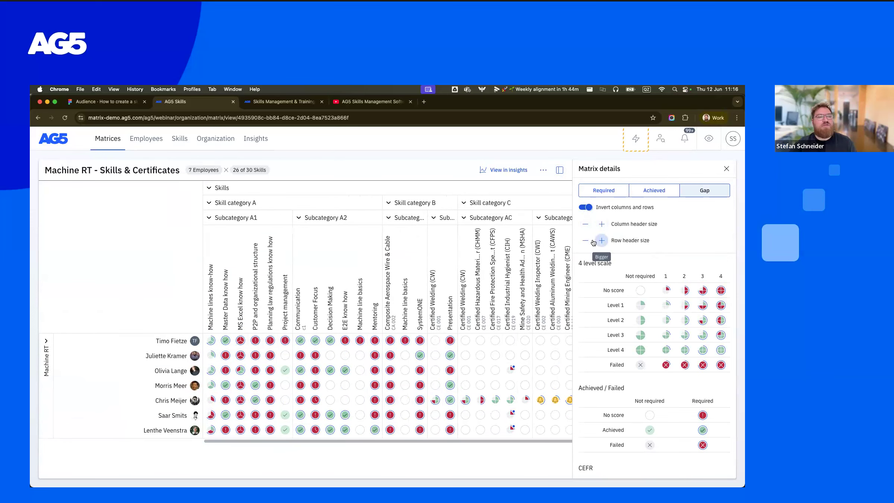
click(586, 241)
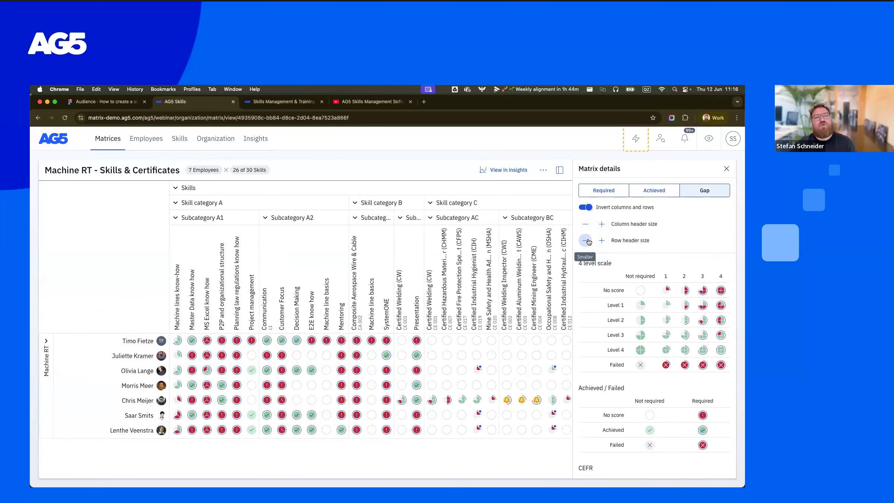
click(725, 169)
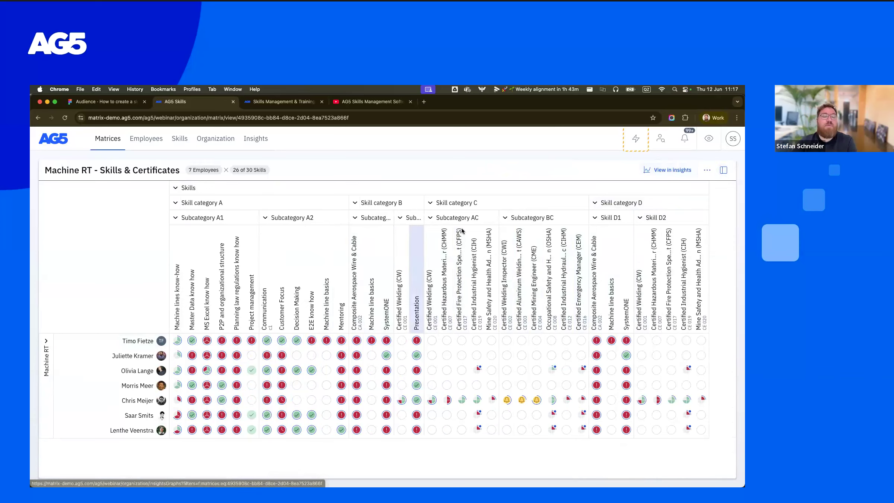
- Open the insights for the Machine RT - Skills & Certificates matrix and examine the compliance and problem charts per skill and employee
click(667, 172)
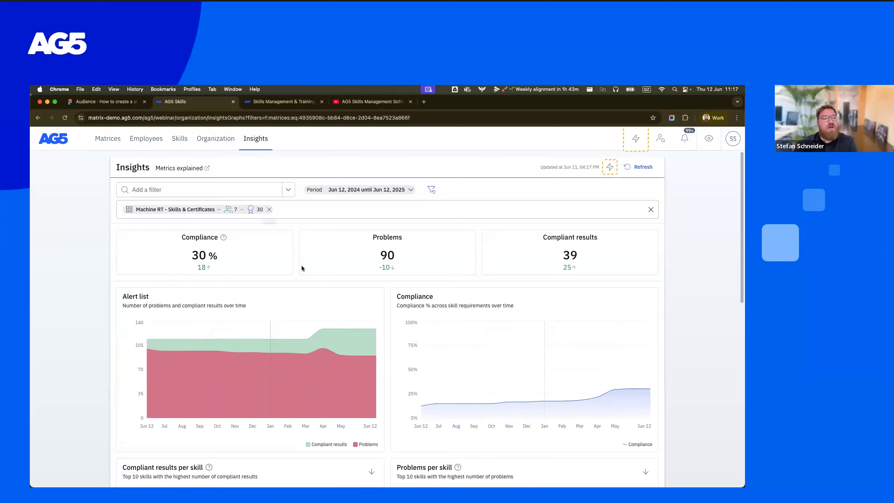
scroll(301, 266, down, 10)
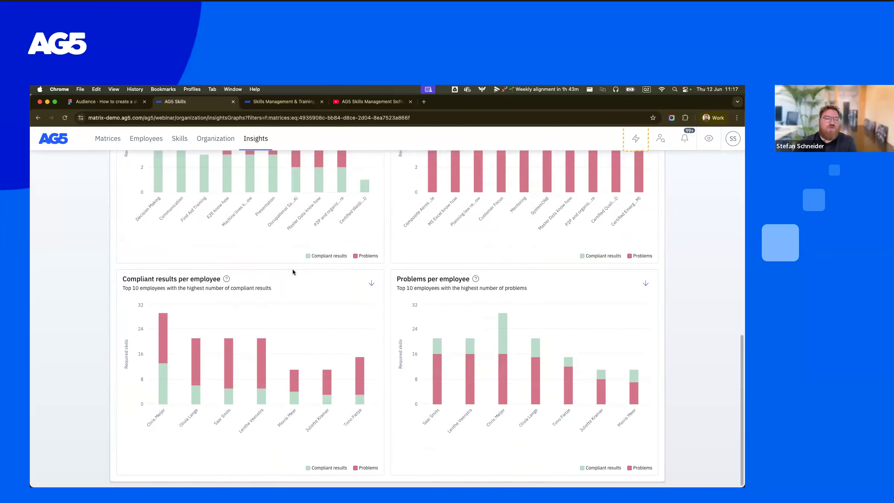
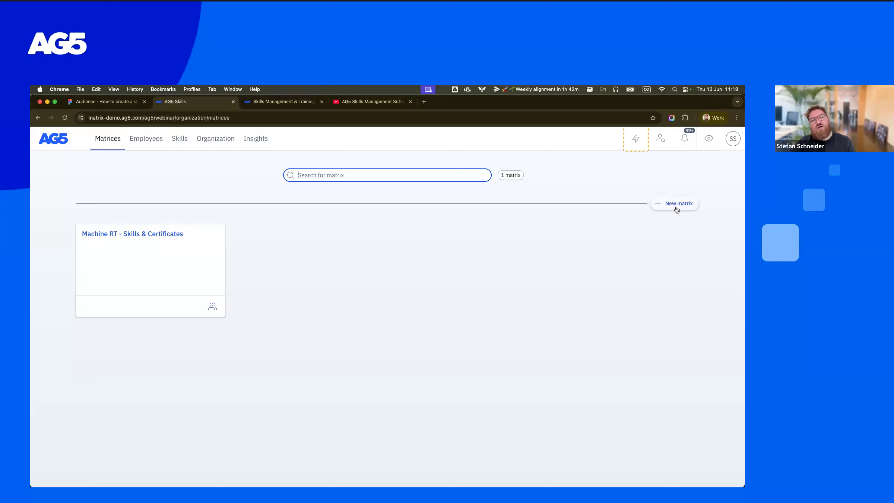
- Start a new matrix and choose the Logistics department of Acme Inc as its employees
click(676, 205)
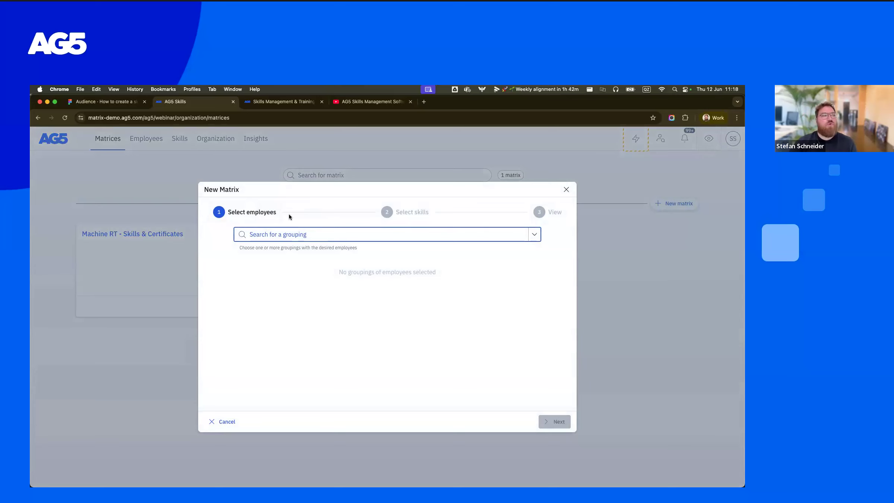
click(311, 233)
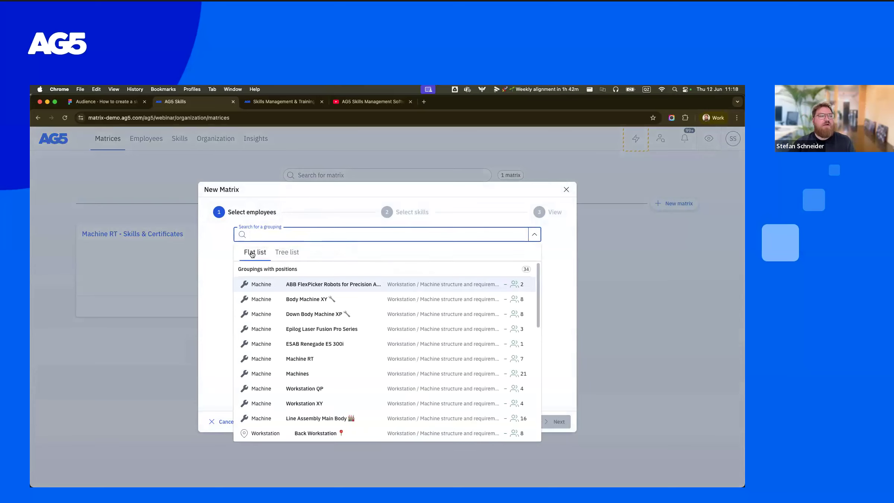
scroll(298, 313, down, 10)
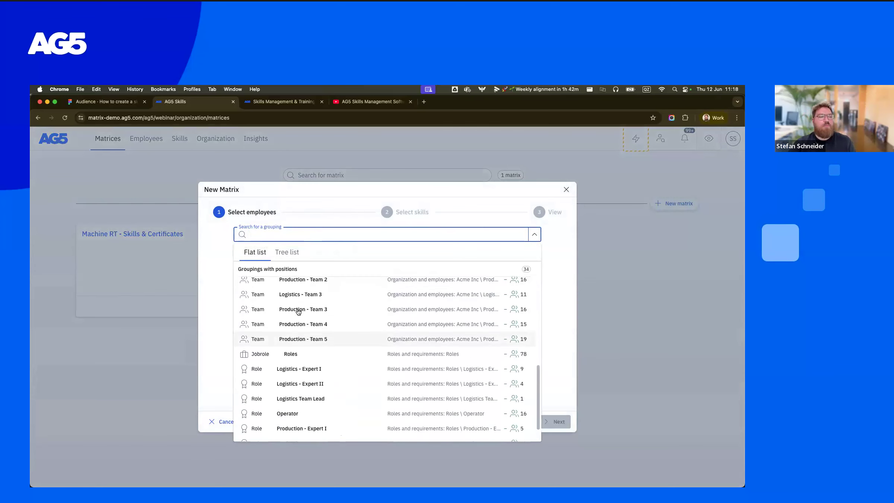
scroll(298, 313, up, 10)
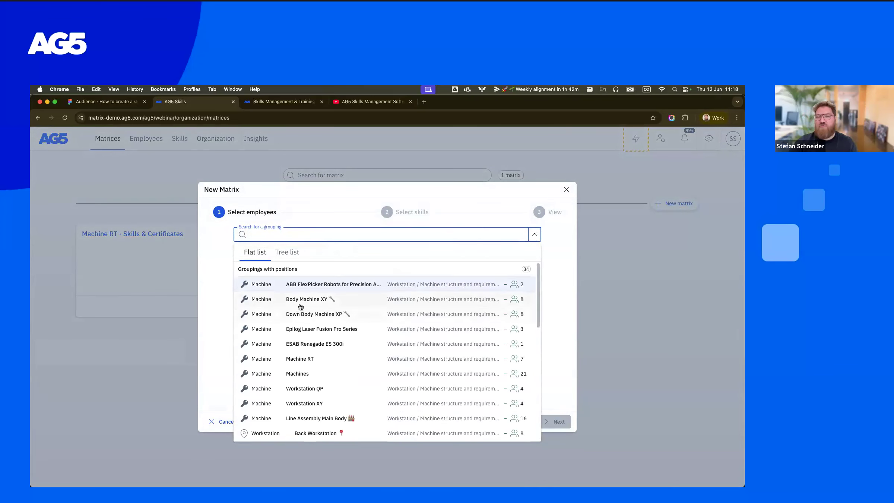
click(290, 257)
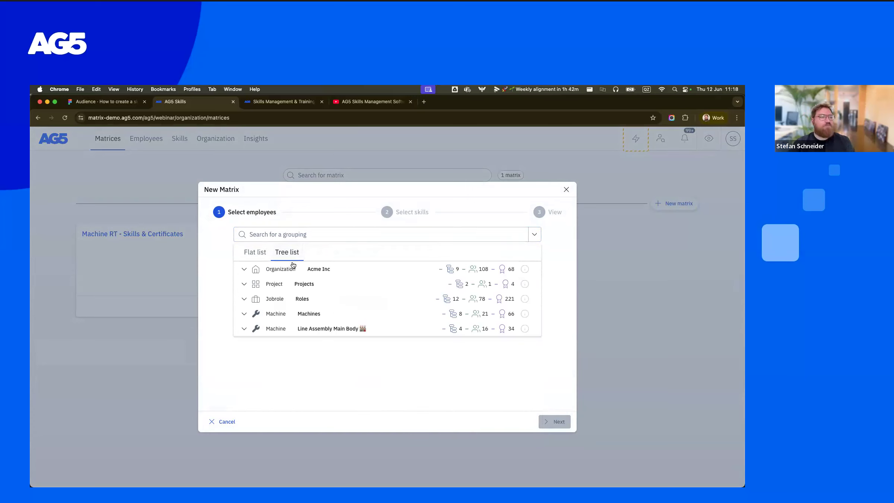
click(244, 269)
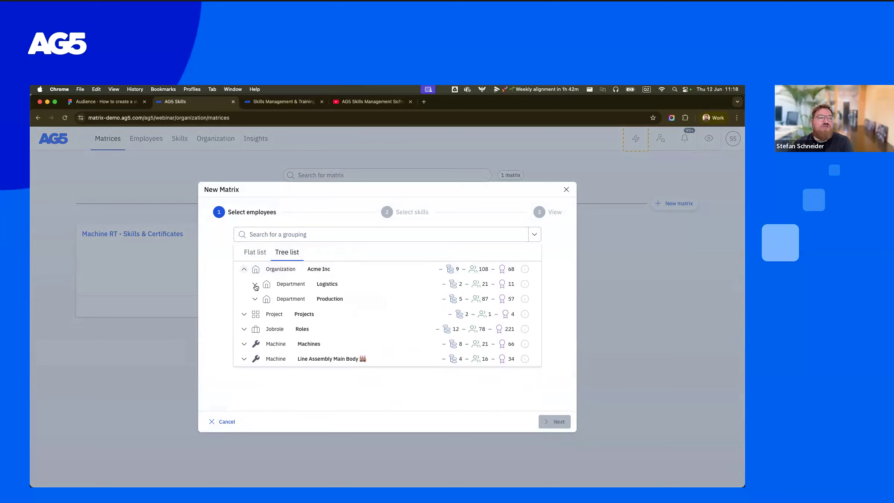
click(255, 285)
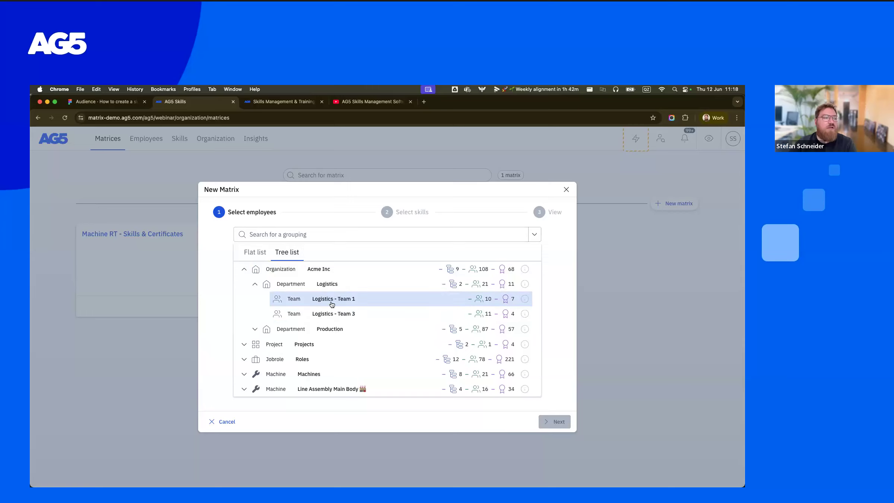
click(331, 285)
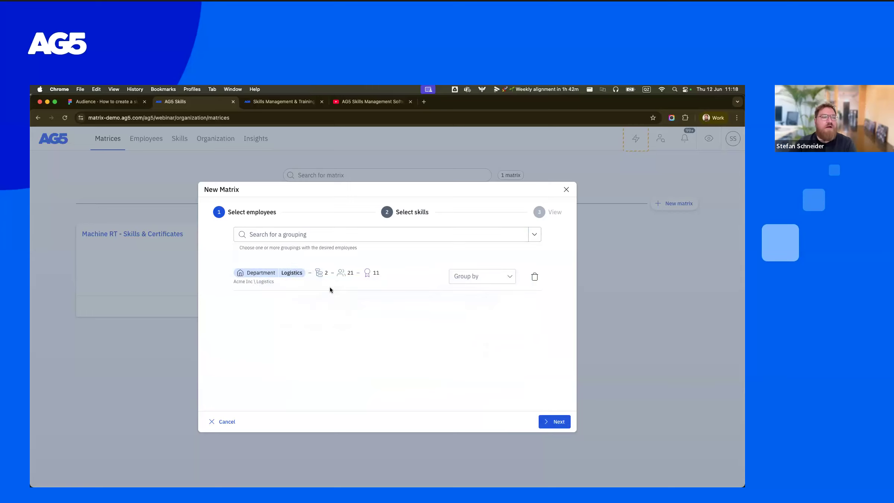
click(567, 425)
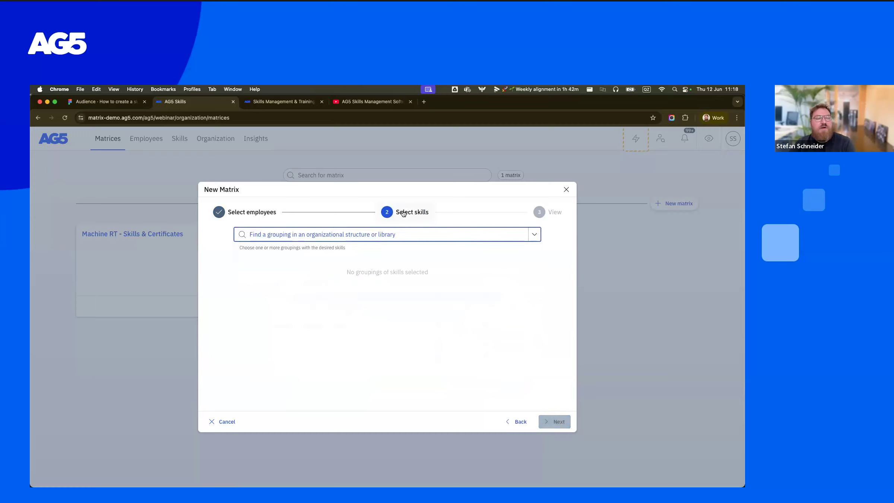
- Choose the whole Skills & Certificates library as the new matrix's skills and proceed to its view settings
click(400, 233)
scroll(399, 382, down, 3)
scroll(395, 384, up, 3)
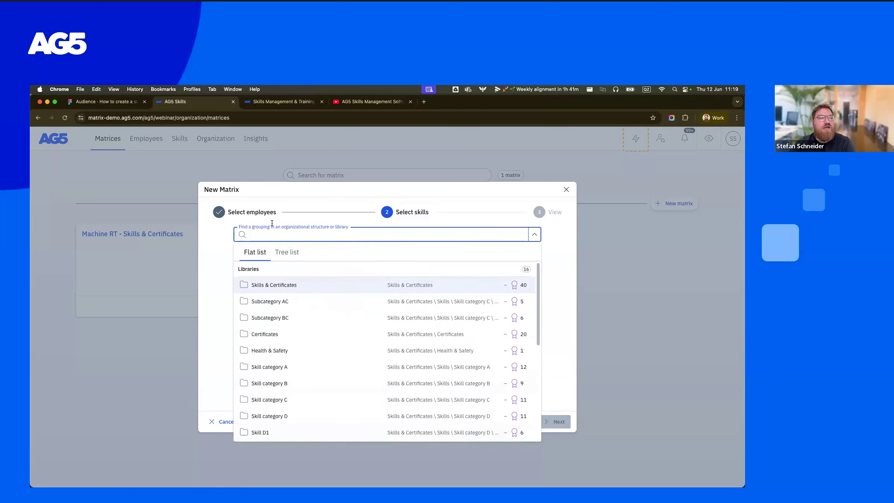
click(290, 253)
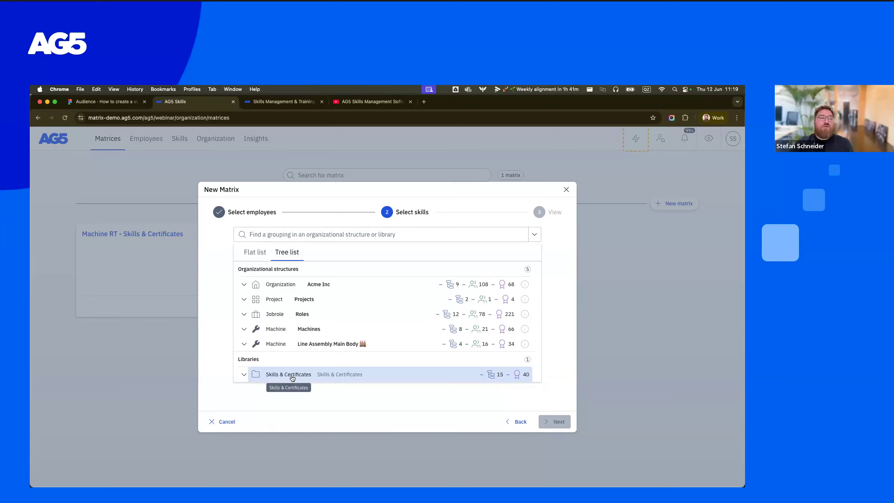
click(242, 374)
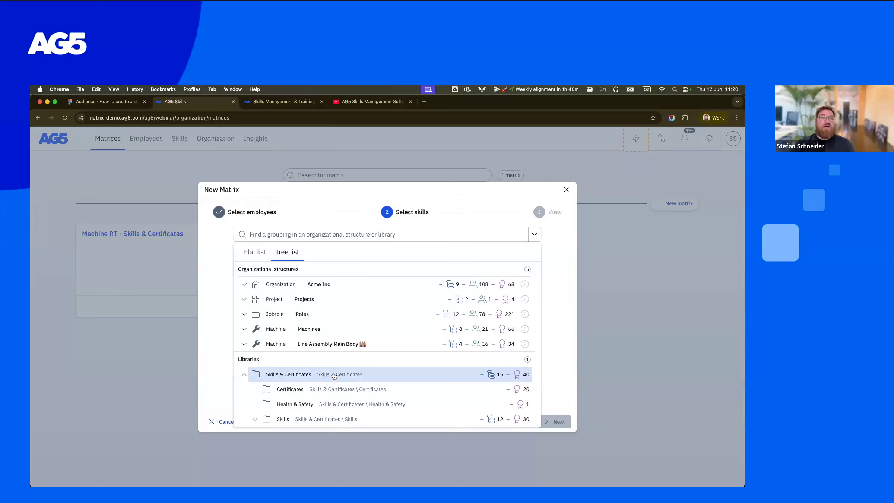
click(302, 378)
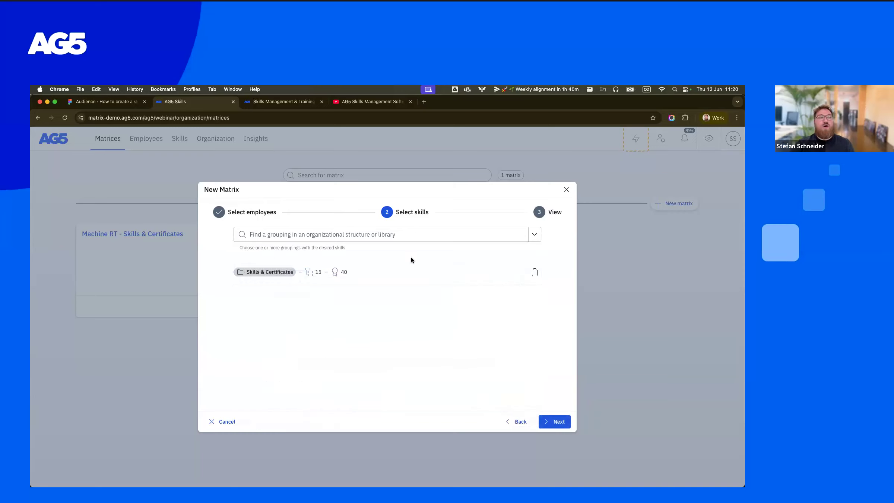
click(564, 417)
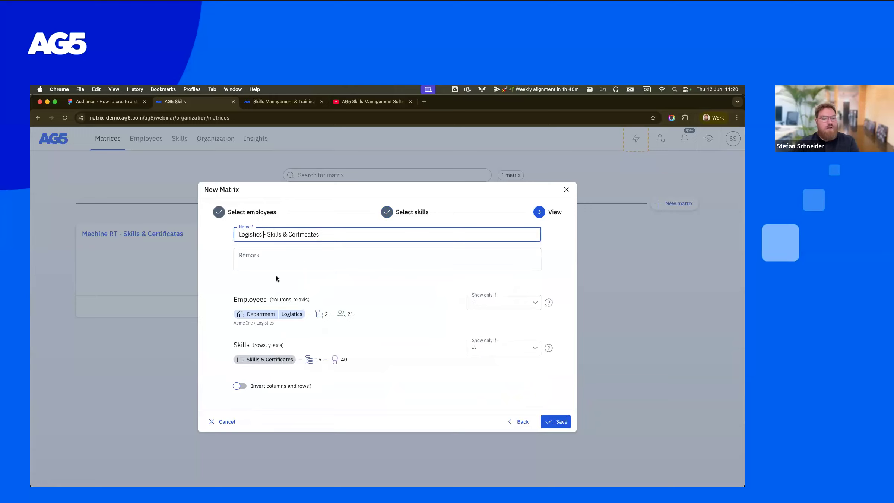
- Name the matrix "Logistics Department - Skills & Certificates", show only skills with at least one requirement, and save it
text(Department)
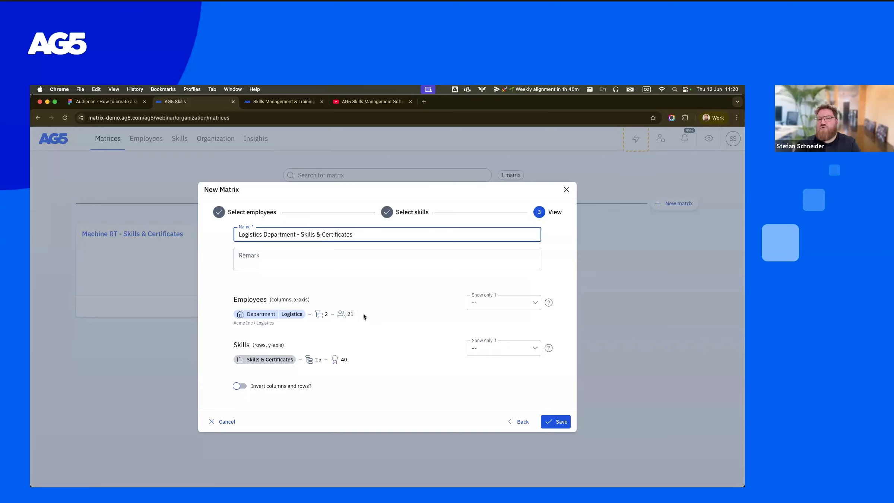
click(478, 347)
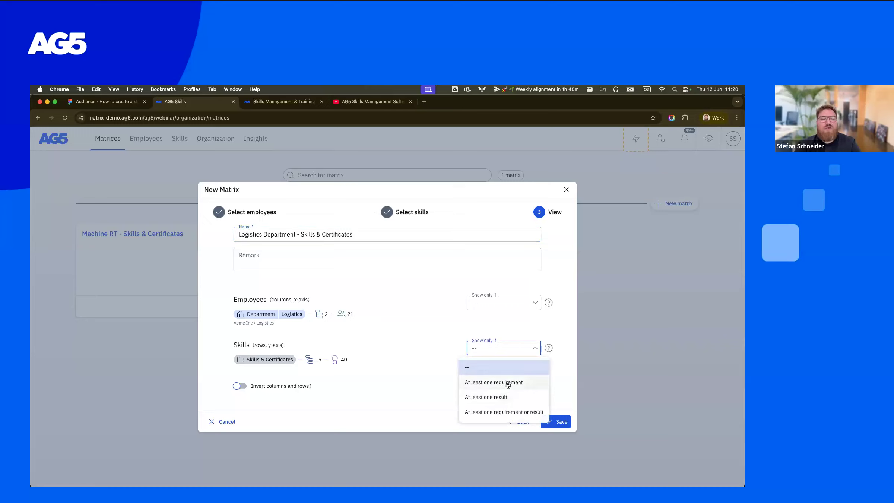
click(508, 383)
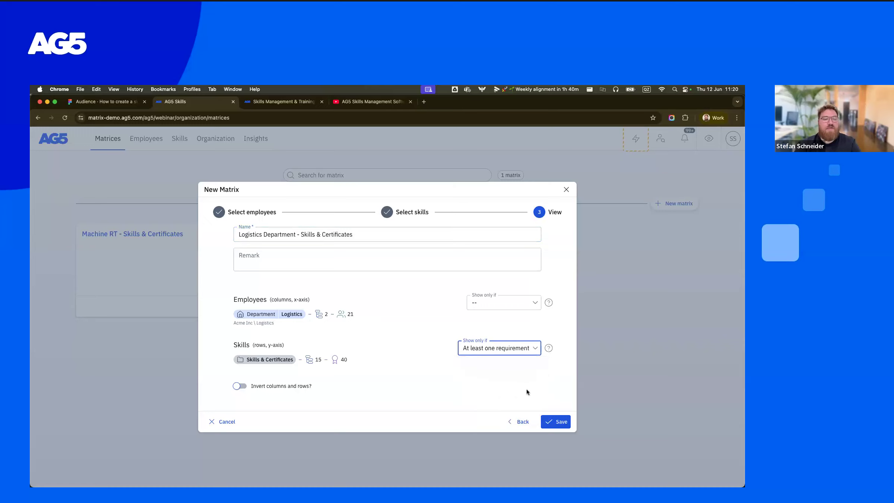
click(561, 424)
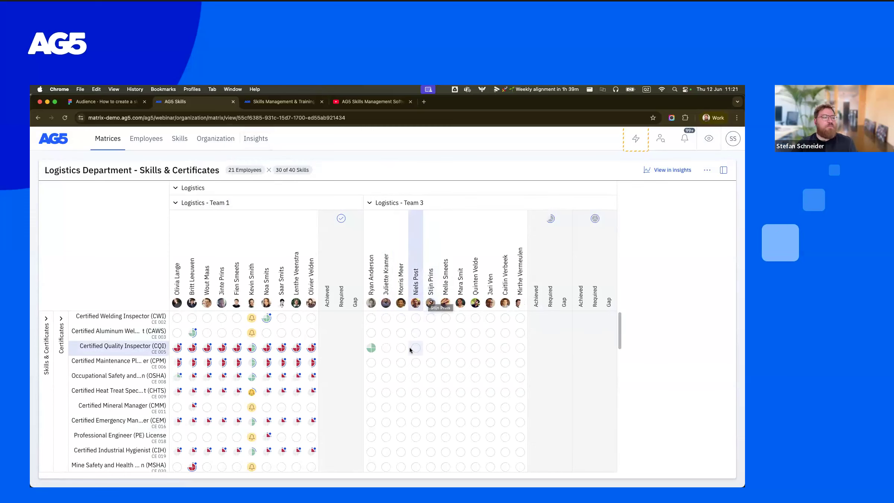
- Collapse the Logistics - Team 1 group in the matrix, leaving Logistics - Team 3 expanded
scroll(410, 347, down, 5)
scroll(409, 343, down, 4)
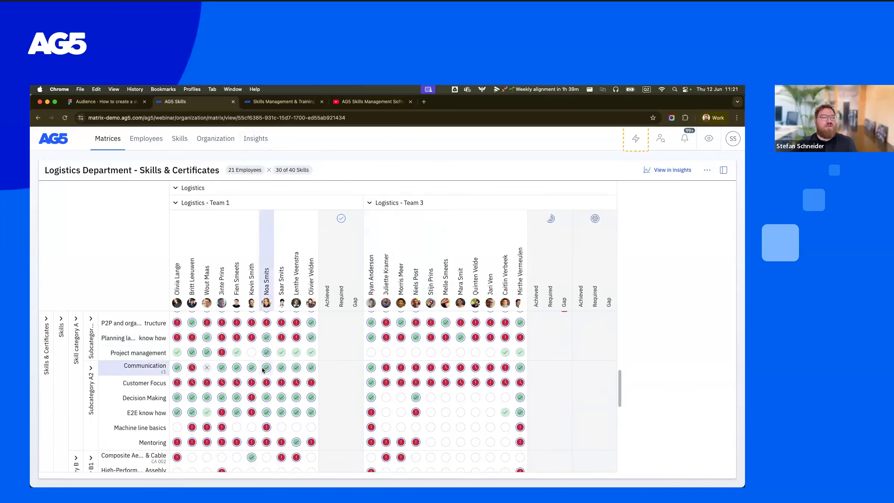
click(176, 203)
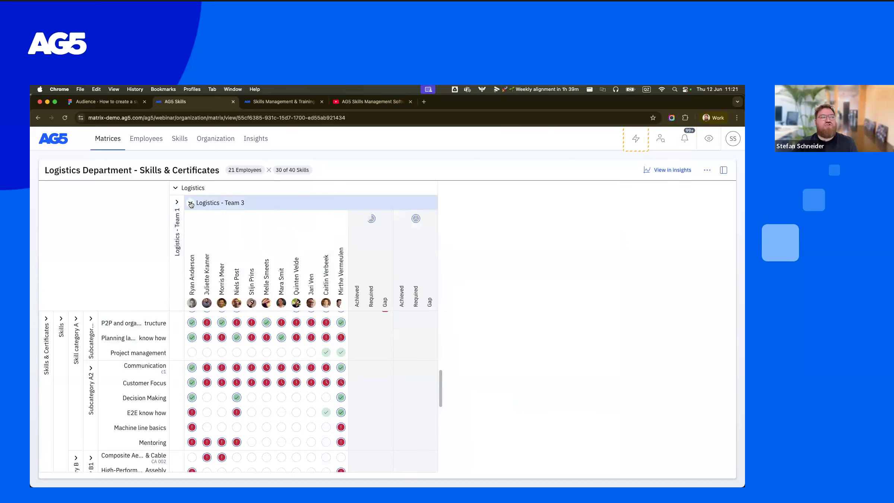
click(190, 204)
click(191, 203)
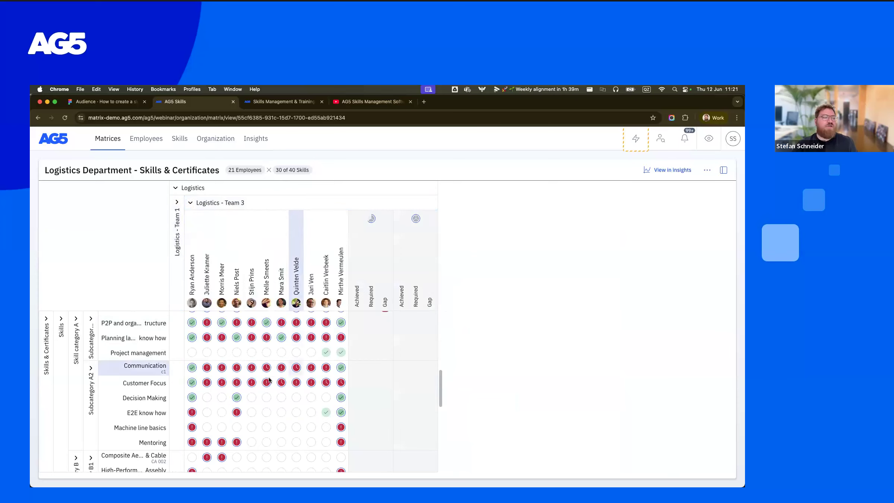
- Examine Logistics - Team 3's skills and its Achieved, Required and Gap counts for Machine lines know-how and MS Excel know how
scroll(267, 379, down, 1)
scroll(268, 379, down, 5)
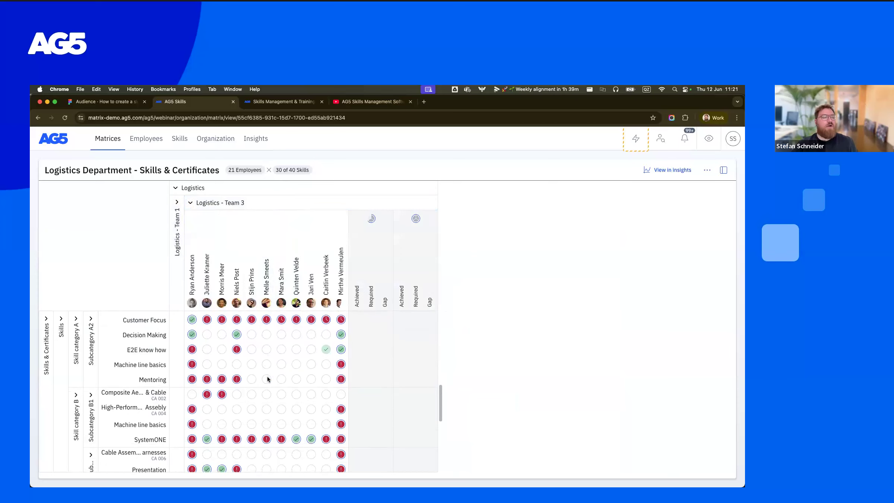
scroll(268, 379, up, 14)
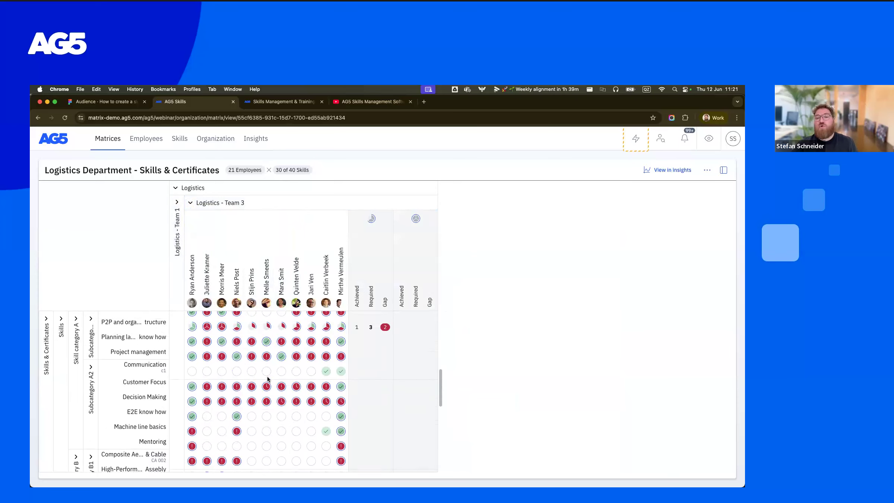
scroll(267, 376, down, 10)
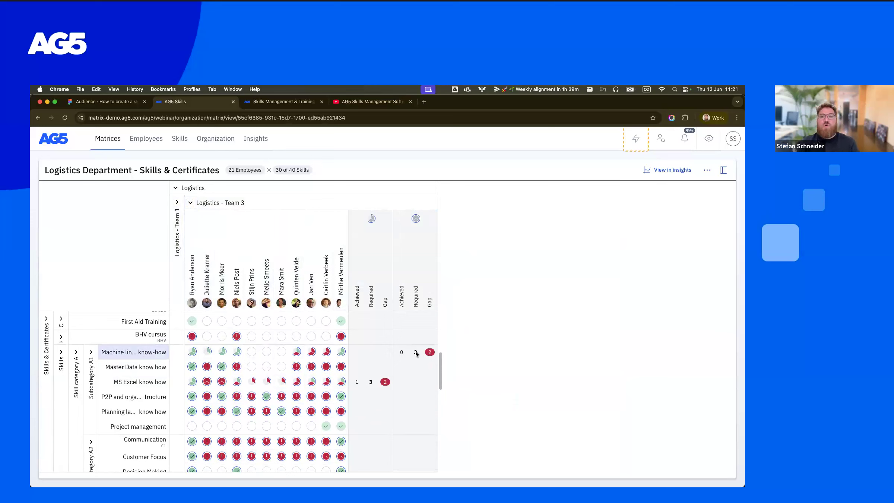
scroll(416, 352, down, 2)
scroll(416, 352, up, 2)
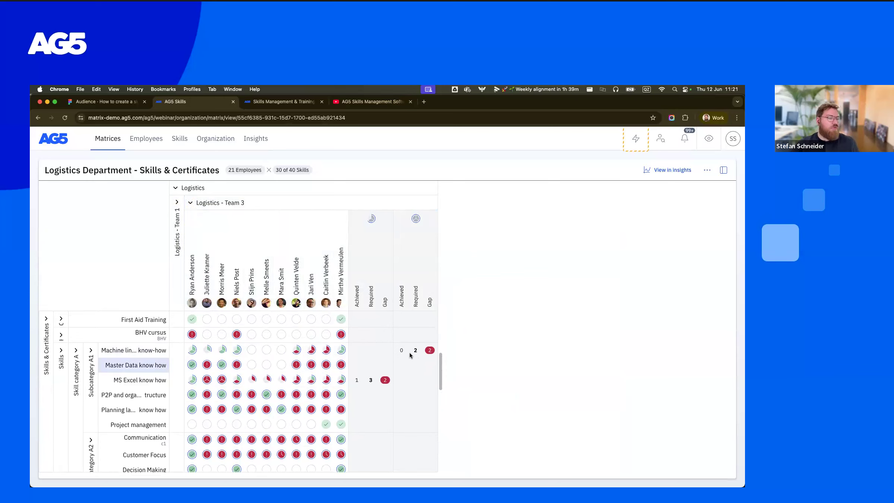
scroll(417, 357, down, 1)
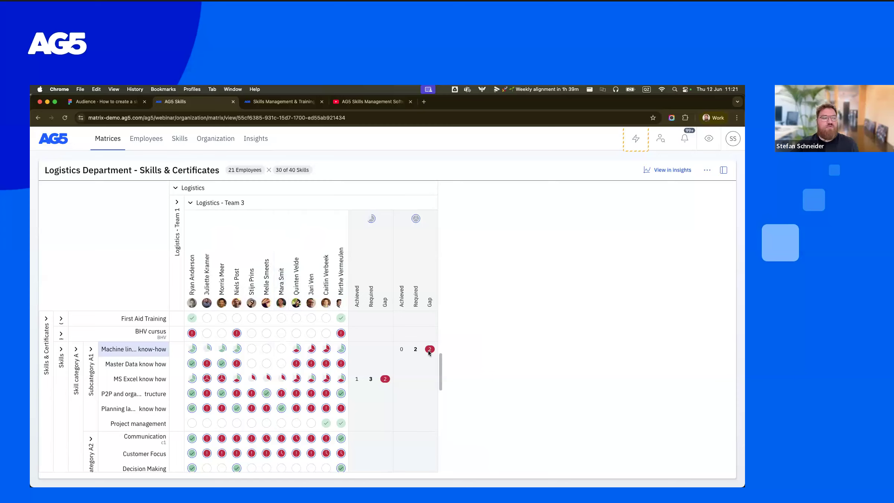
- Record a Machine lines know-how result with the highest skill score for the fifth employee in Logistics - Team 3
click(251, 349)
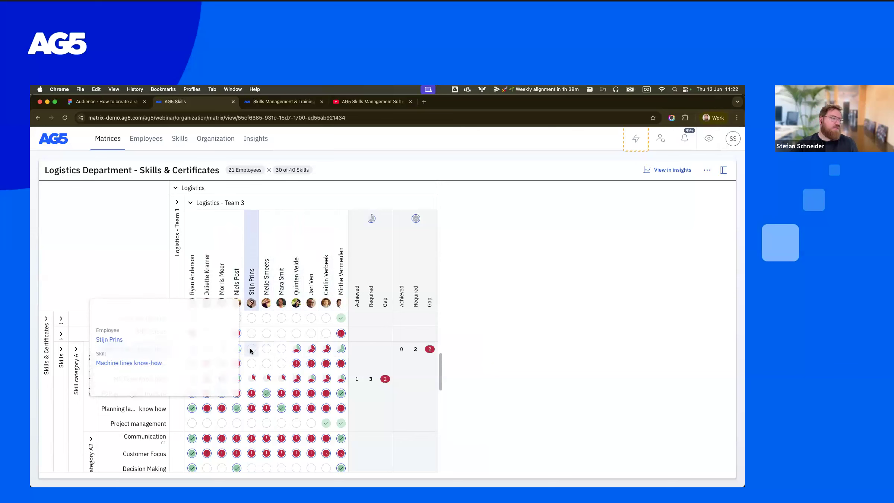
click(226, 385)
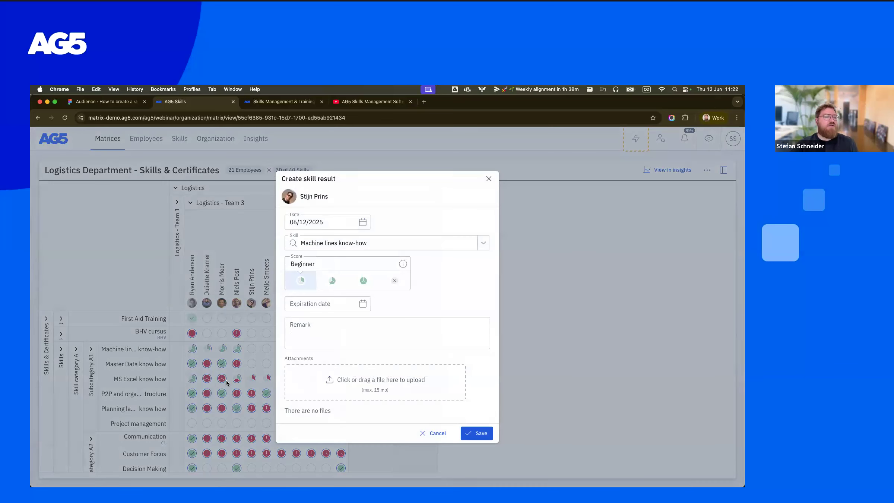
click(363, 281)
click(486, 433)
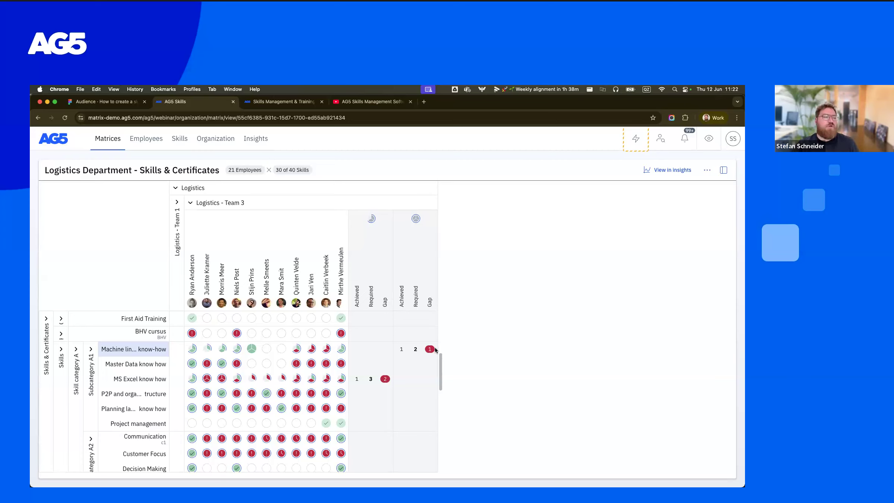
- Collapse Logistics - Team 3 and expand Logistics - Team 1 to review its certificates
scroll(419, 376, down, 3)
scroll(419, 373, up, 8)
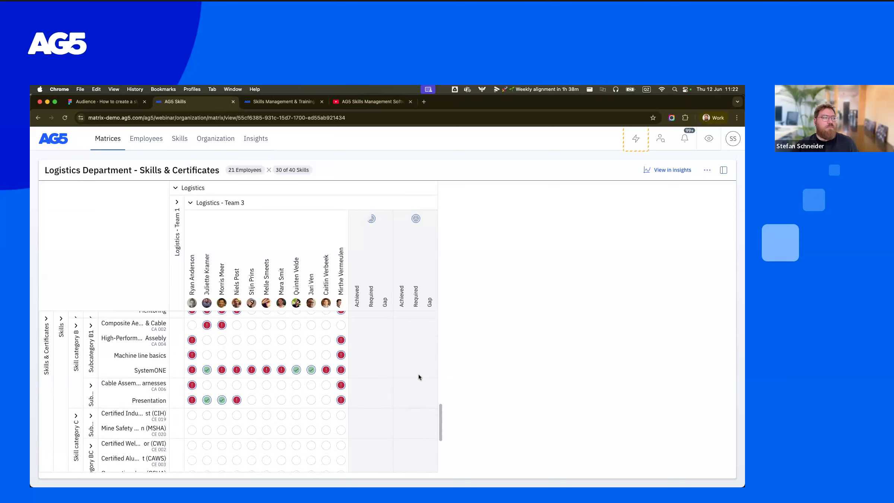
click(191, 203)
click(175, 203)
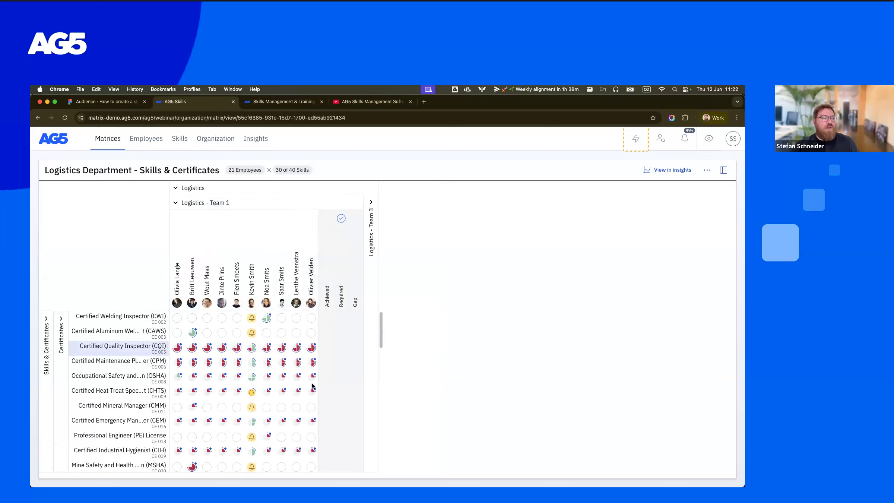
scroll(312, 386, down, 1)
scroll(312, 386, up, 1)
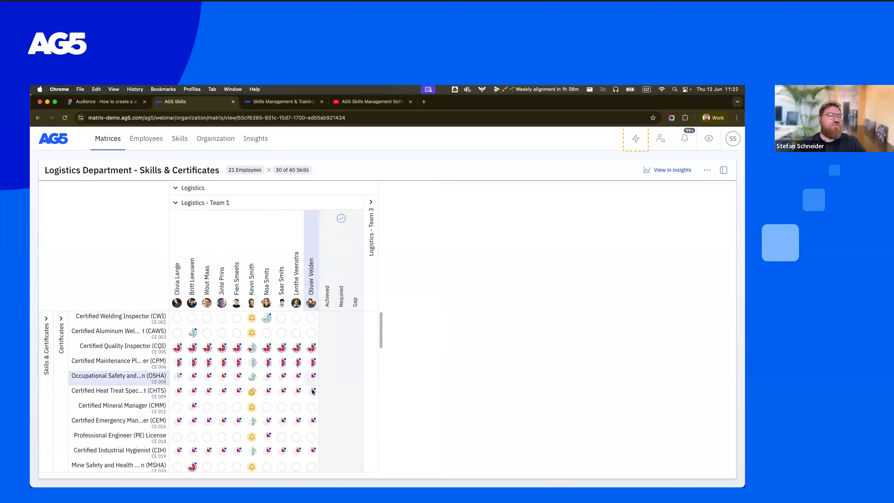
- Check the Certified Quality Inspector (CQI) status details of the first Logistics - Team 1 employee and return to the matrices overview
click(178, 348)
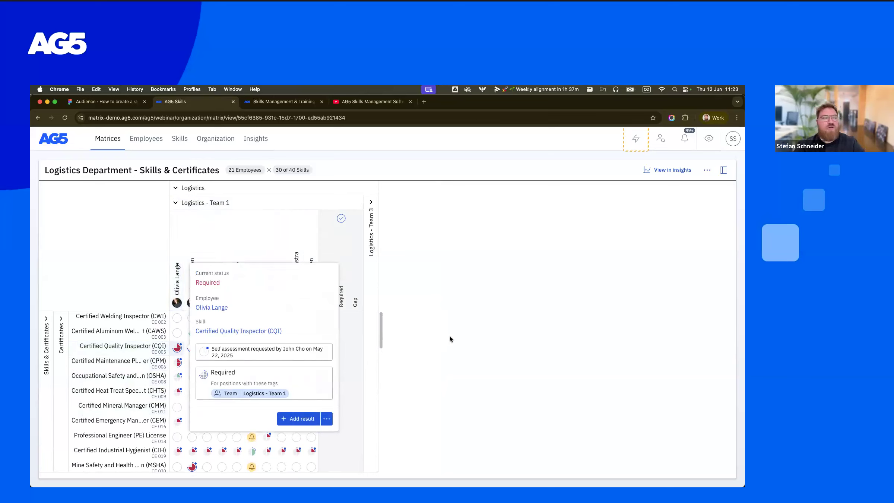
click(479, 375)
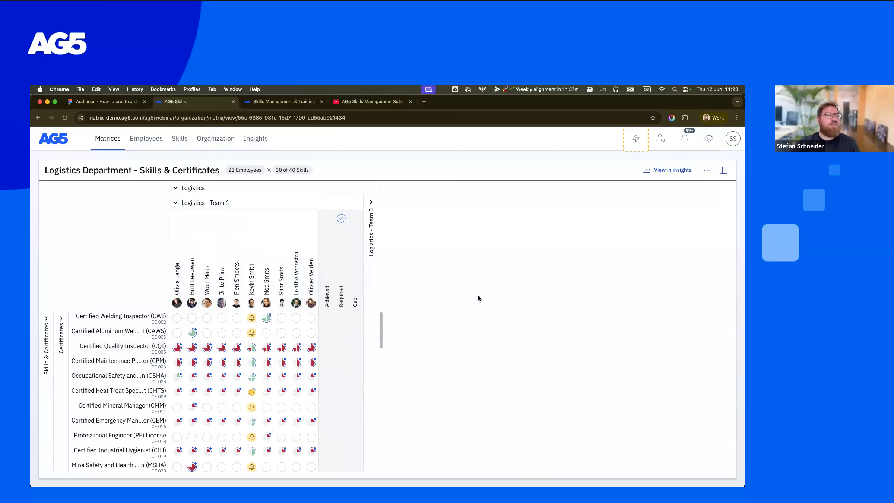
click(109, 143)
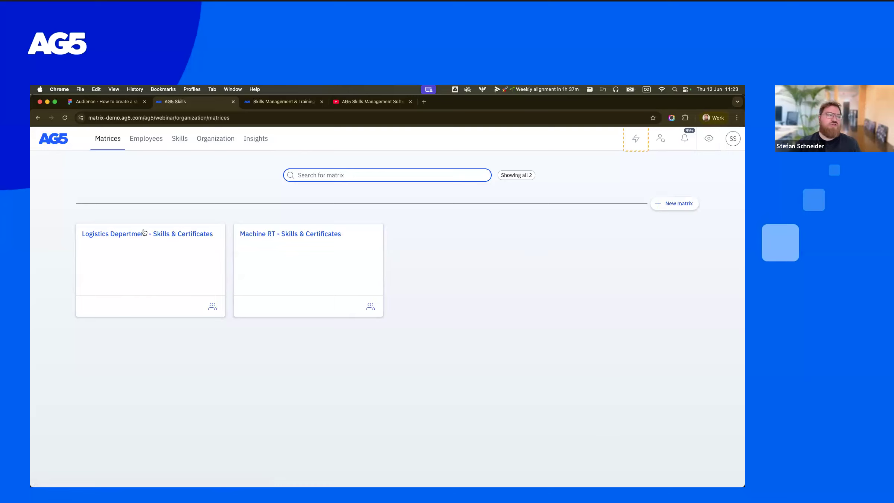
- View the Machine RT - Skills & Certificates matrix, and open the Organization and employees structure expanded down to Logistics - Team 1
click(296, 240)
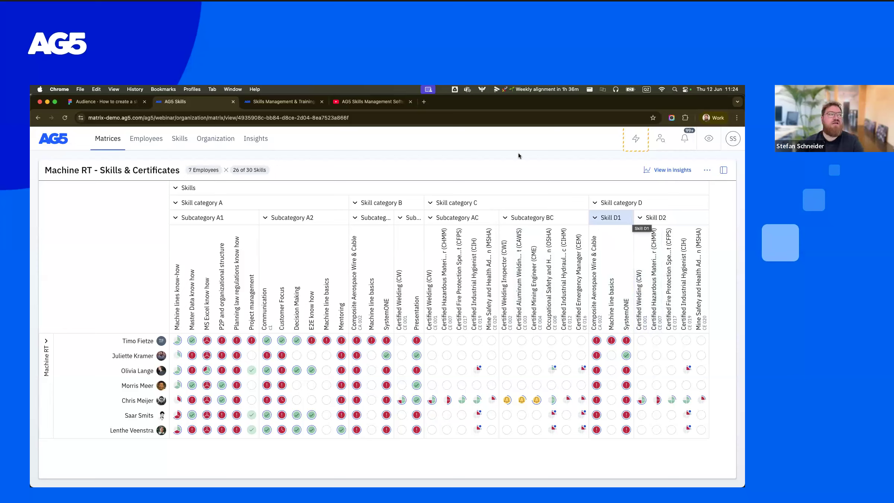
click(224, 140)
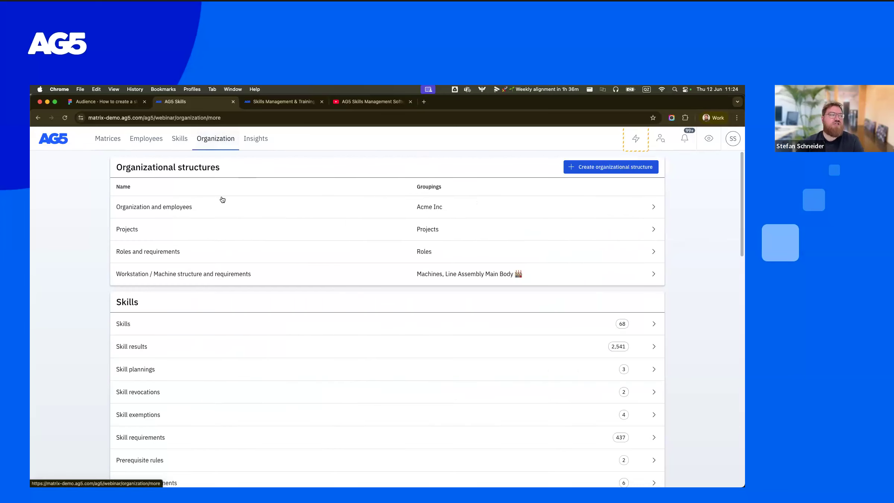
click(190, 207)
click(123, 200)
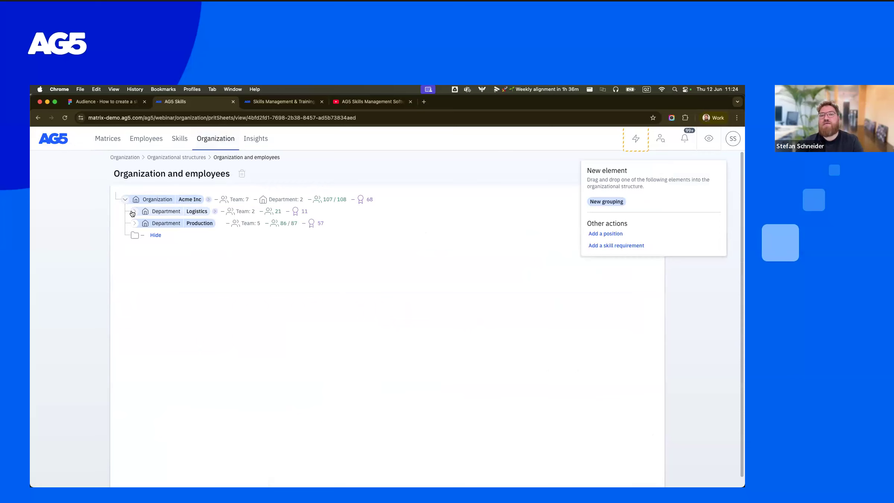
click(133, 212)
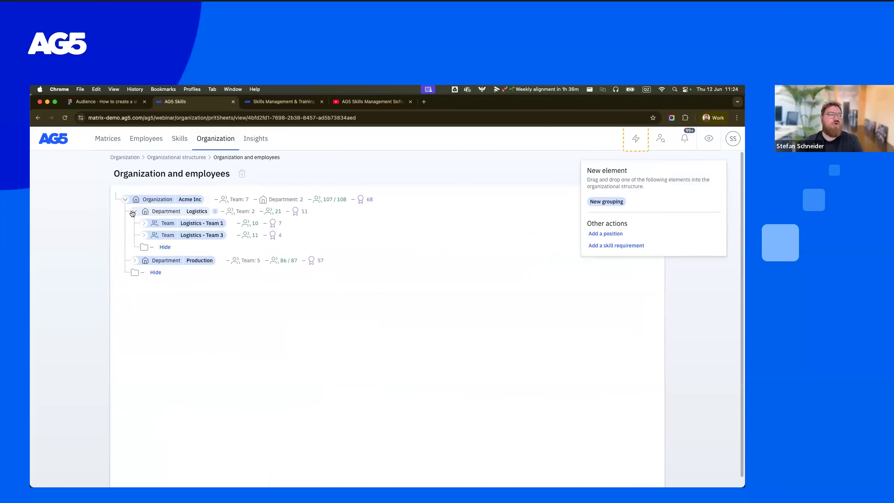
click(143, 225)
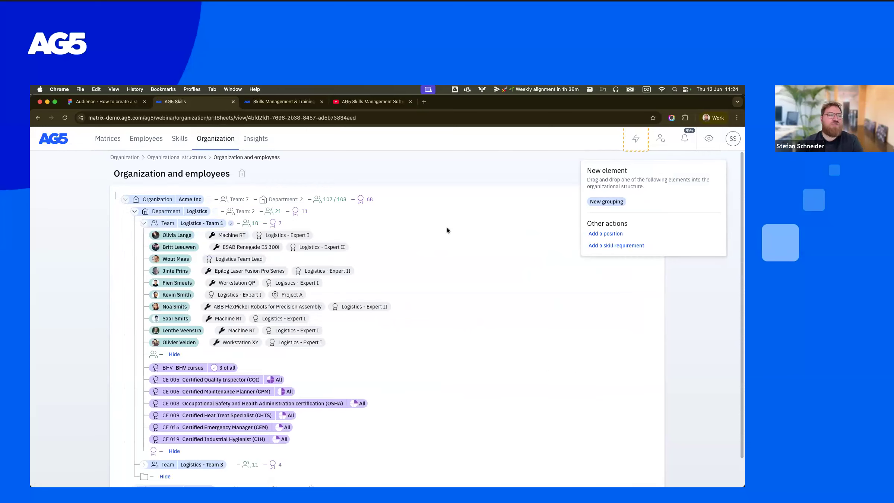
- Add a new grouping under Logistics - Team 1 and enter Shift 1 as both its name and code
drag(611, 201, 251, 226)
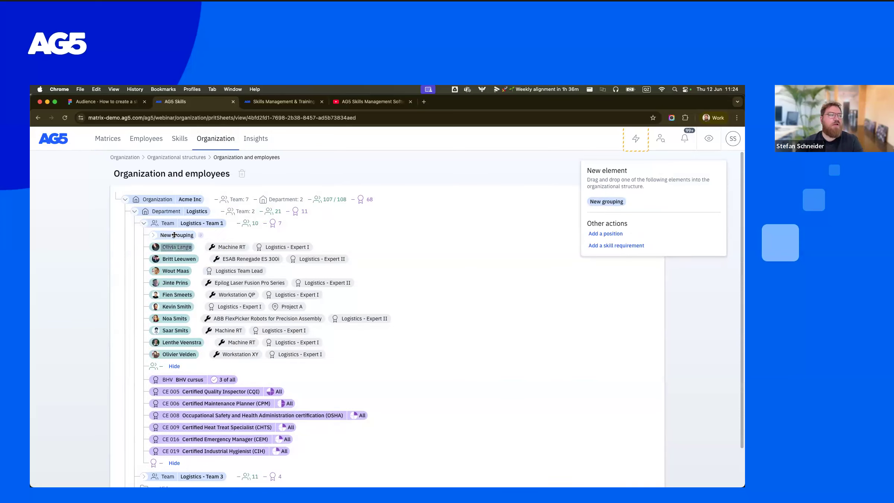
click(705, 305)
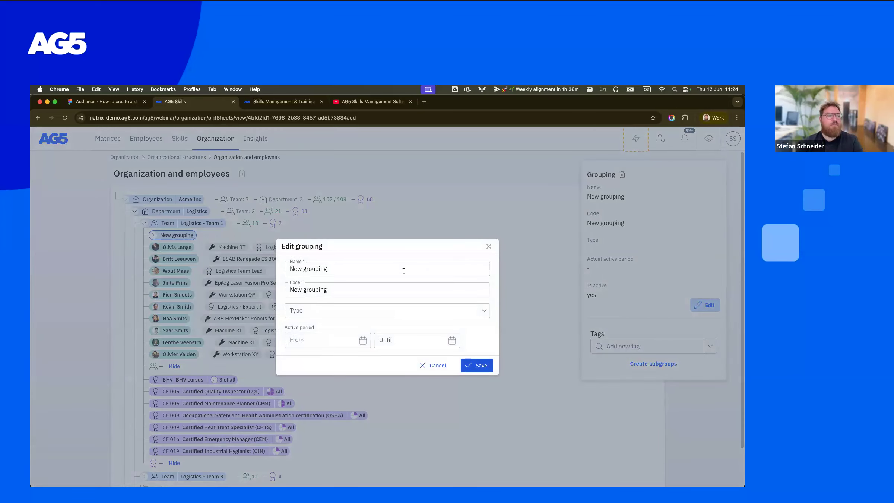
text(Shift 1)
key(Tab)
text(Shift 1)
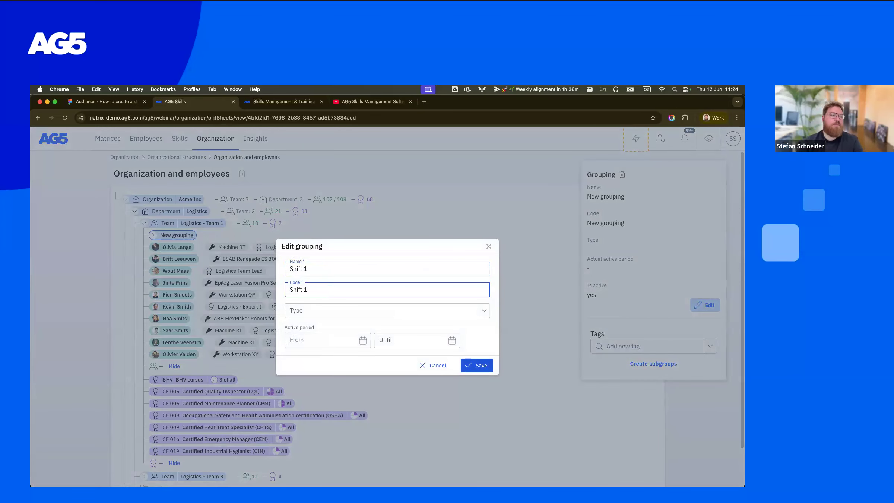
- Set the Shift 1 grouping's type to Shift and save it without an active period
click(485, 312)
scroll(373, 390, down, 2)
click(296, 411)
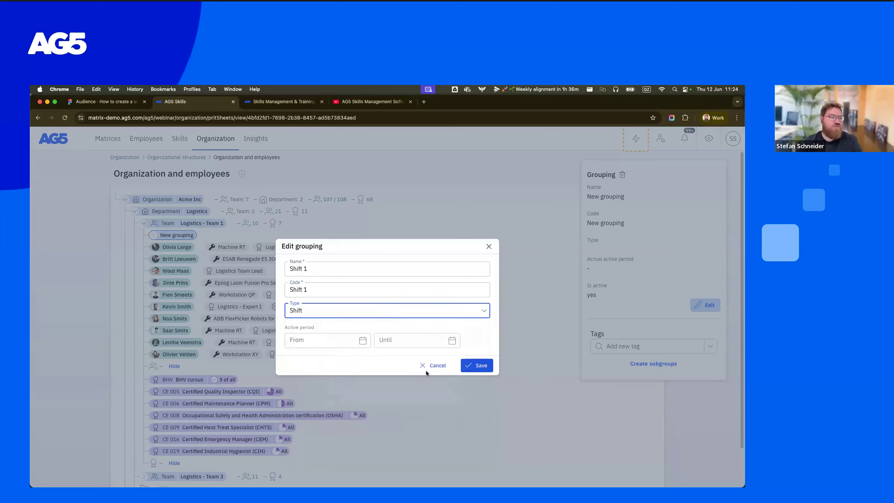
click(376, 315)
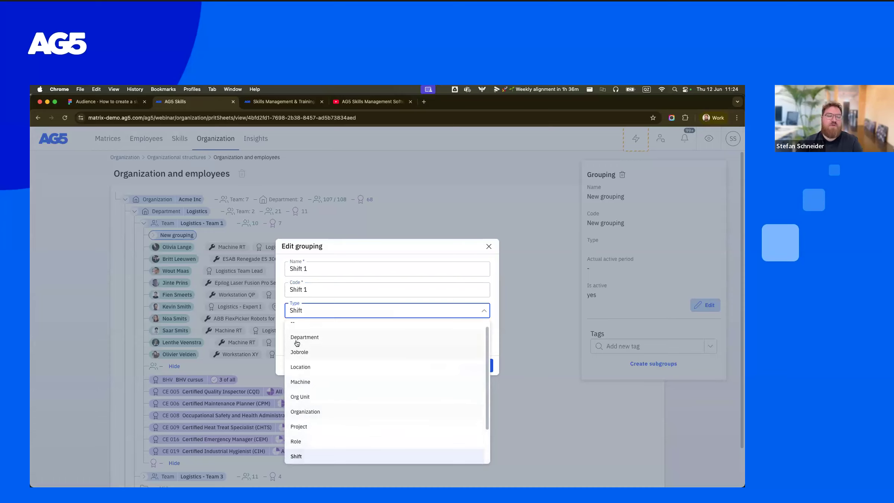
click(407, 248)
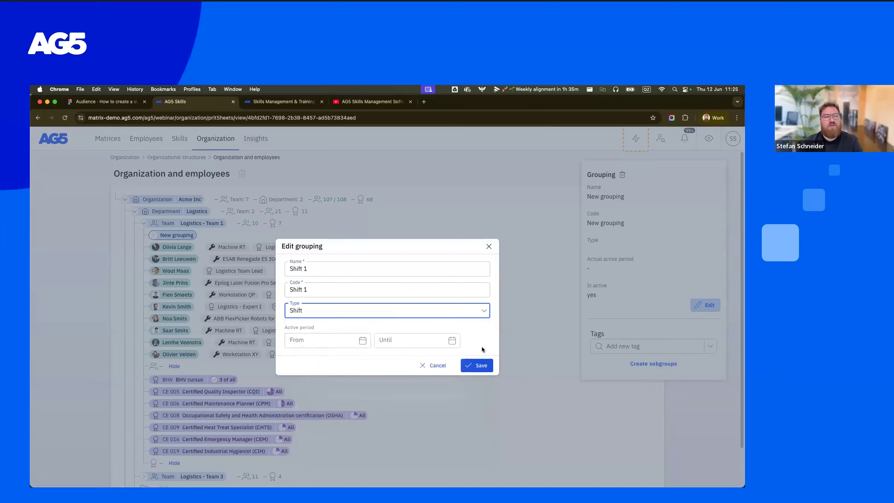
click(481, 365)
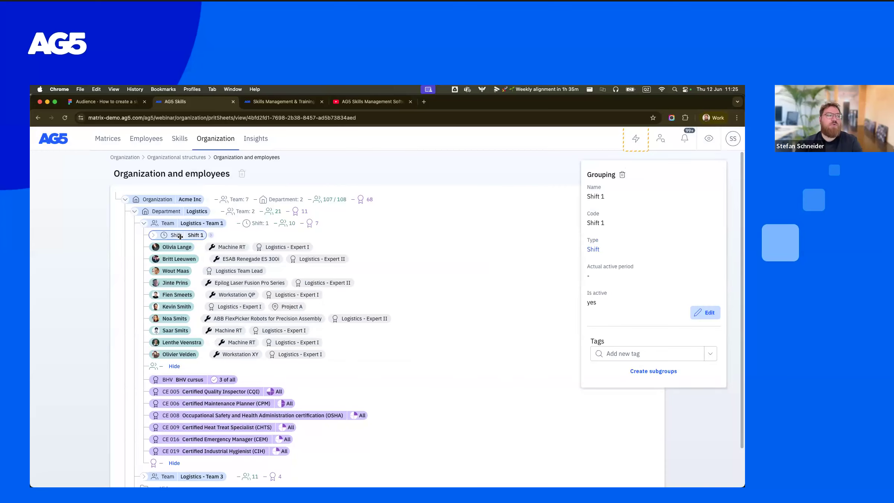
- Move the first two Logistics - Team 1 employees into Shift 1 and add the Assessment of team skill requirement to that shift
mouse_move(178, 247)
mouse_down()
mouse_move(183, 239)
mouse_move(182, 258)
mouse_move(193, 242)
mouse_up()
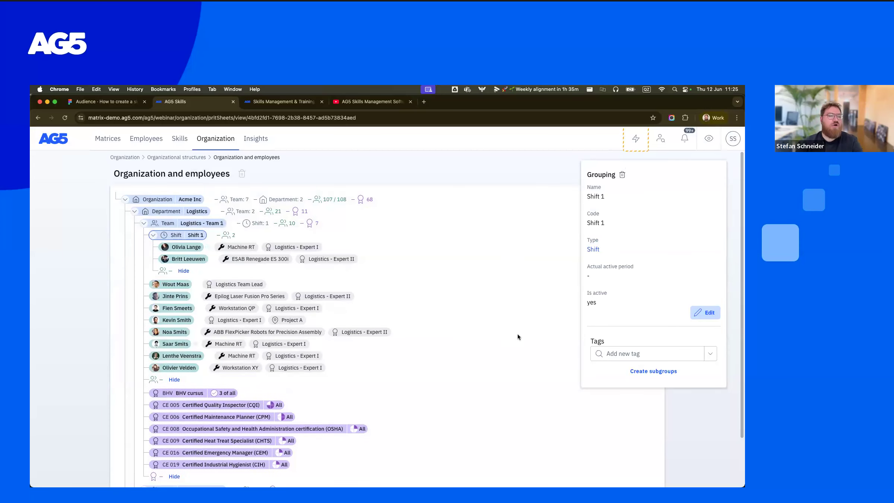
click(538, 358)
click(619, 247)
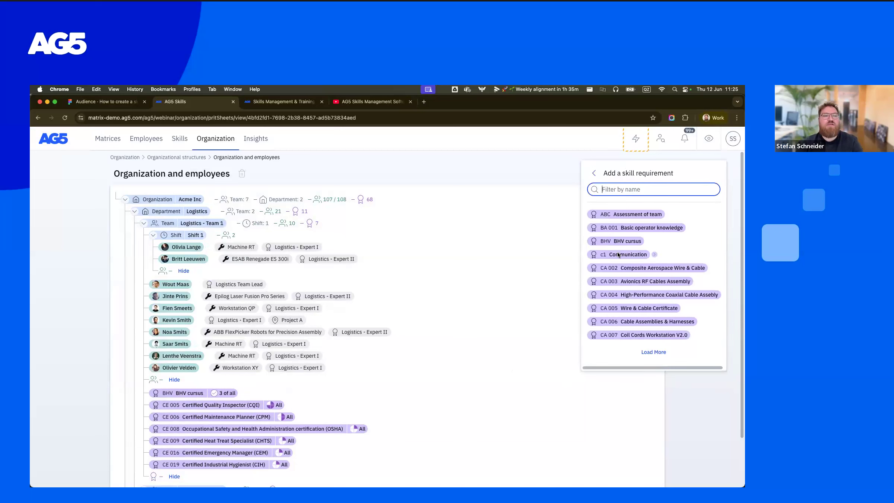
drag(623, 213, 384, 234)
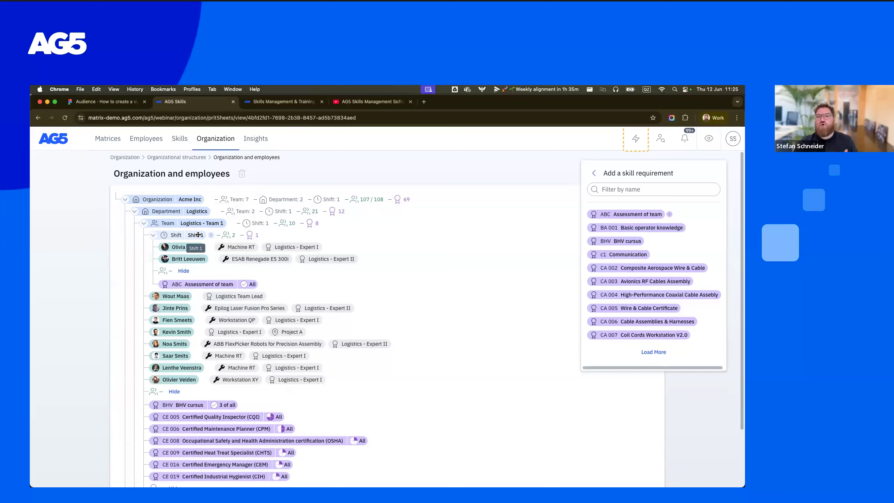
- Review the new Shift 1 group under Logistics - Team 1 in the Logistics Department - Skills & Certificates matrix, collapsing and re-expanding it
click(107, 138)
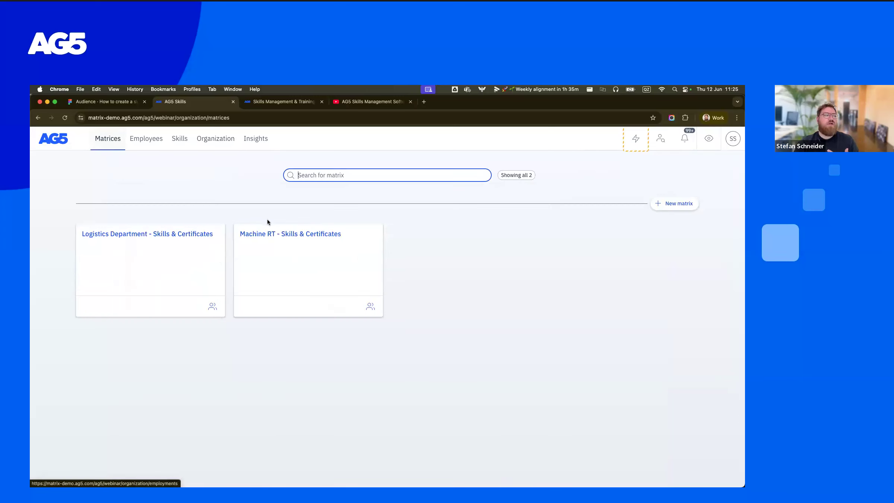
click(164, 237)
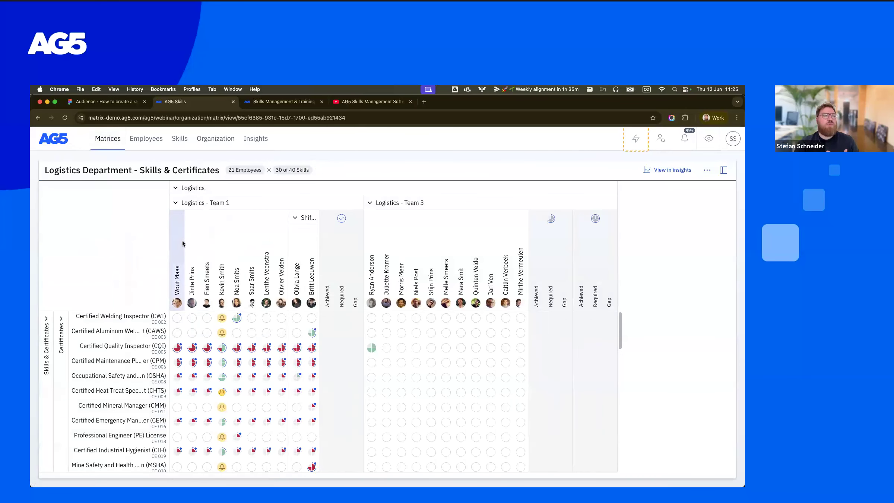
click(296, 220)
click(296, 219)
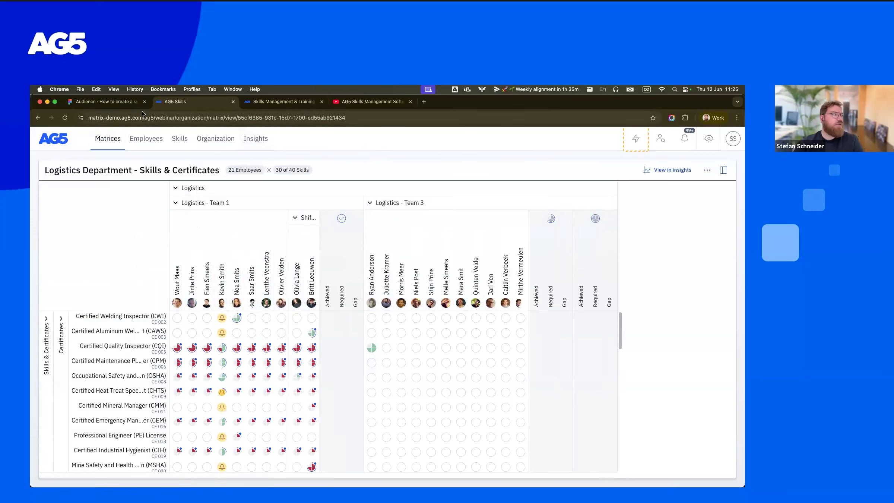
- Switch to the Figma presentation on creating a skills matrix and advance it to the Common questions slide
click(107, 102)
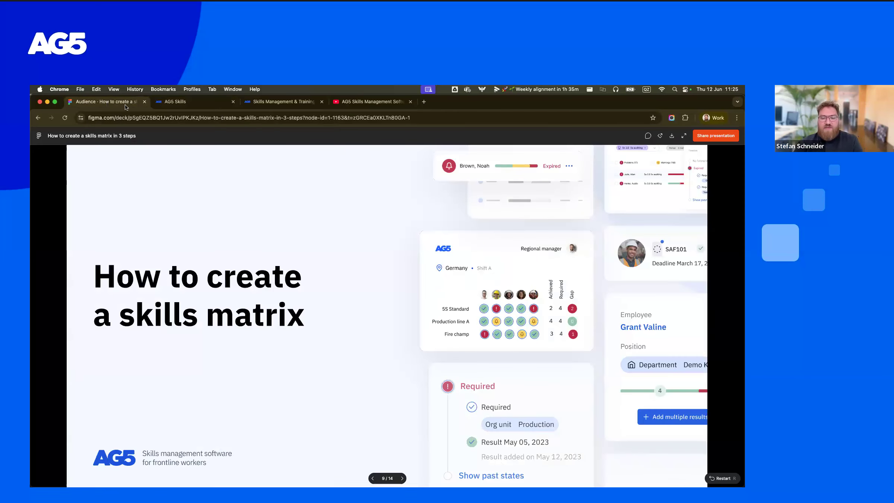
click(375, 288)
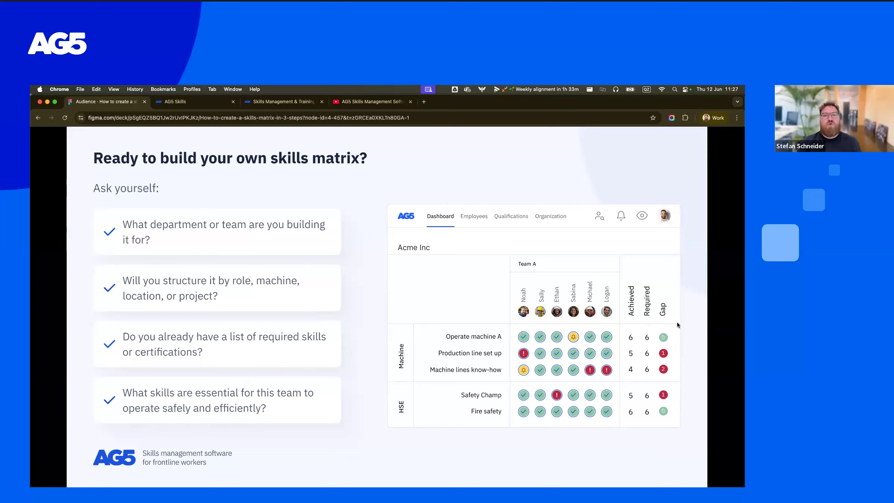
key(Right)
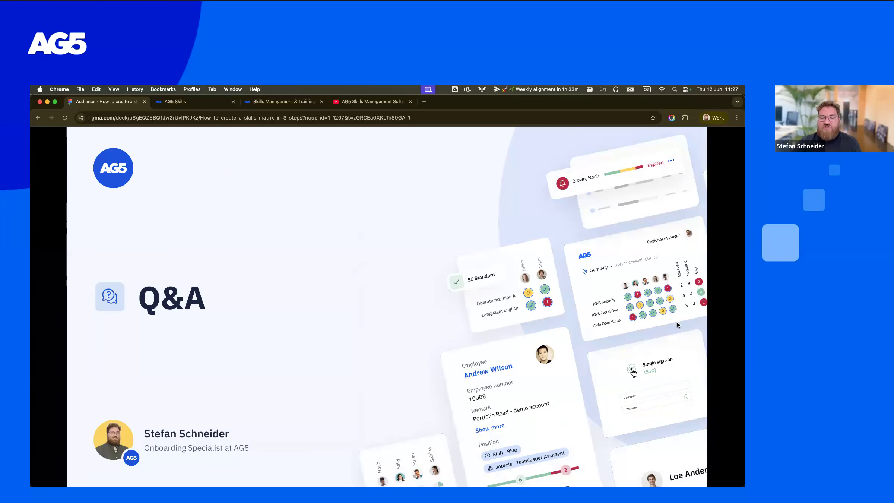
key(Right)
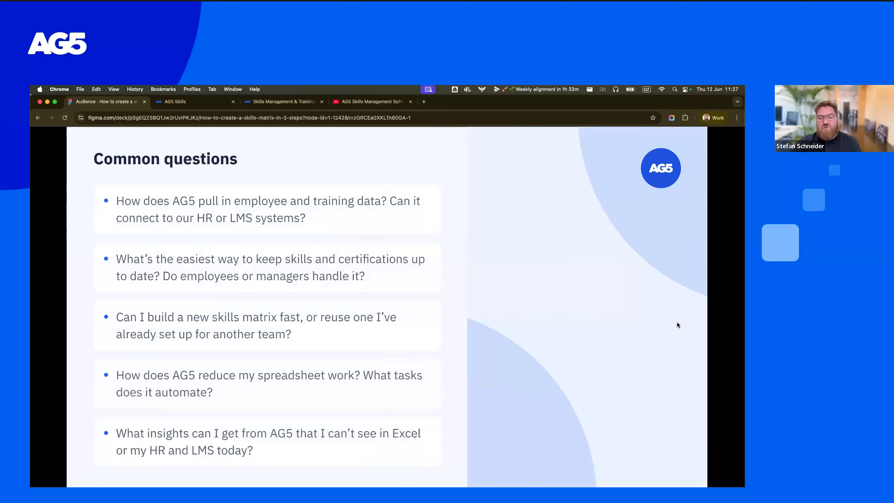